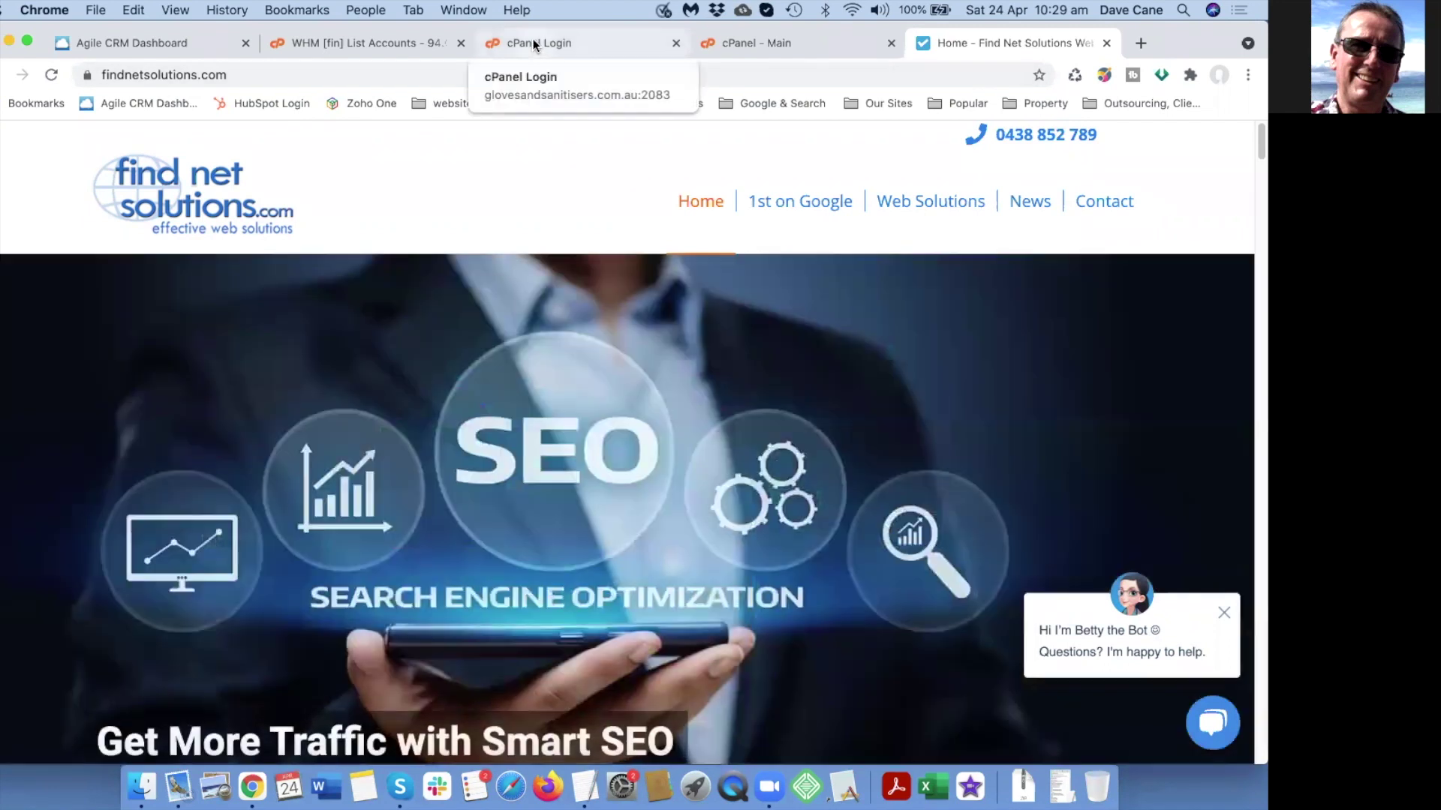
Switch Chrome to the 'cPanel Login' tab for glovesandsanitisers.com.au.
click(535, 45)
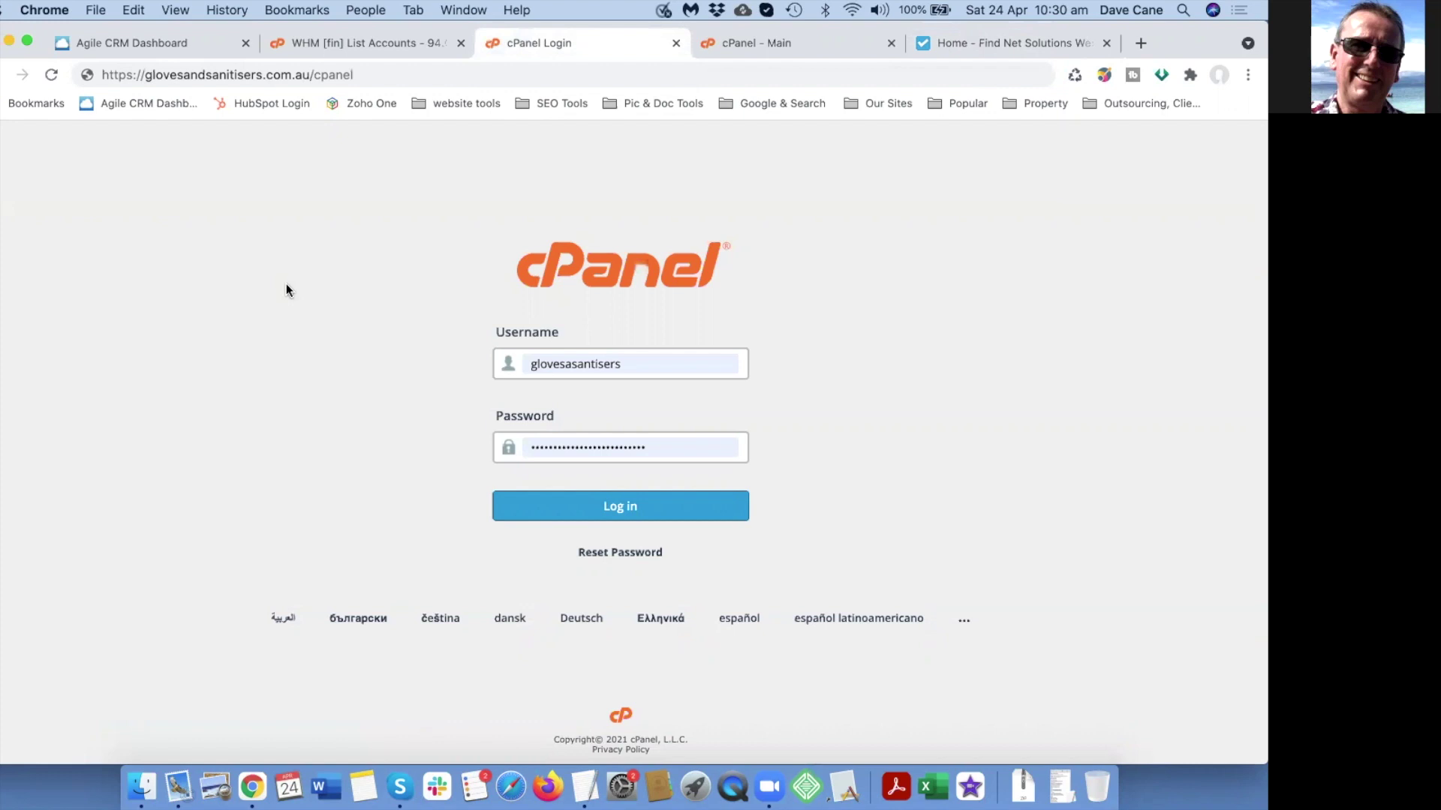
drag(144, 76, 310, 74)
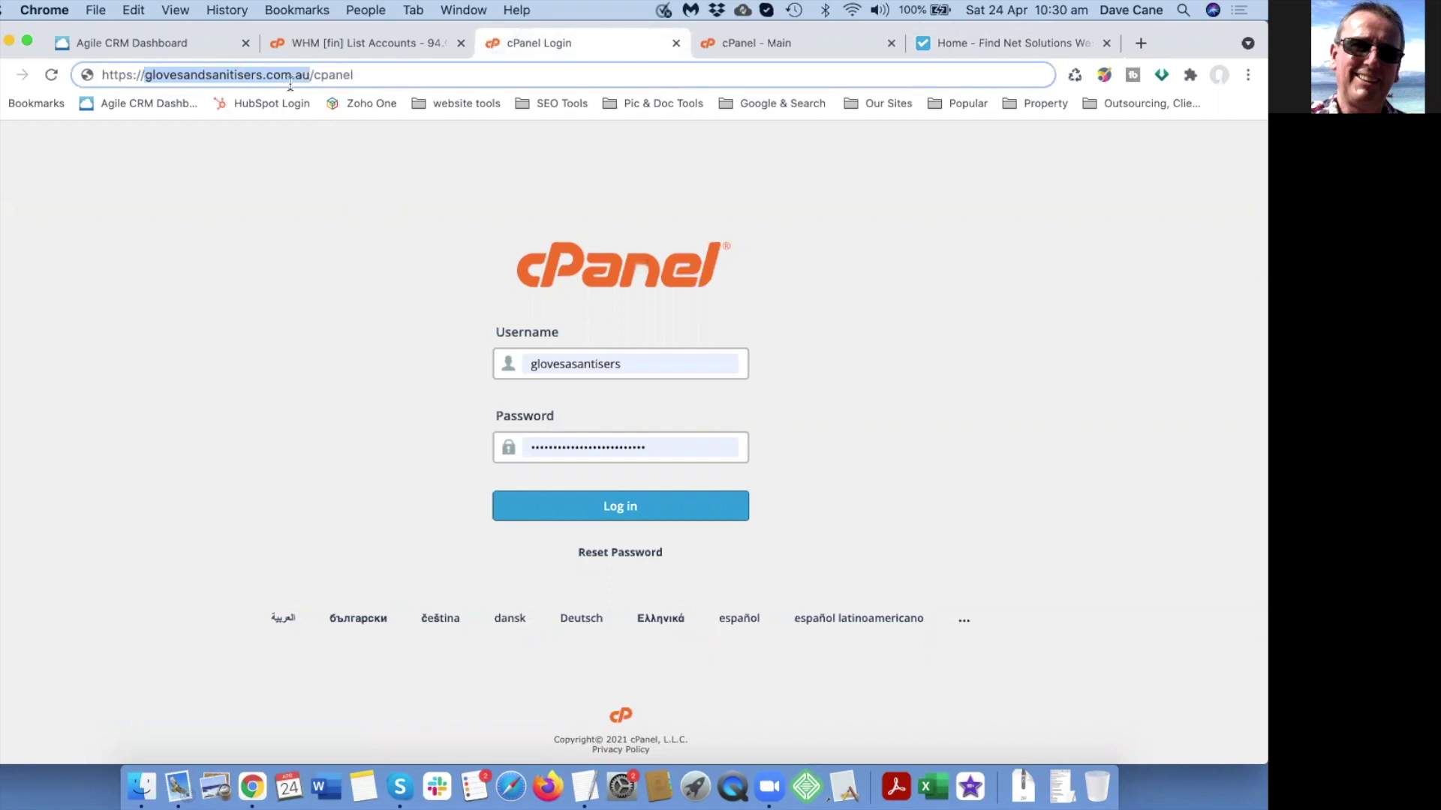
click(368, 75)
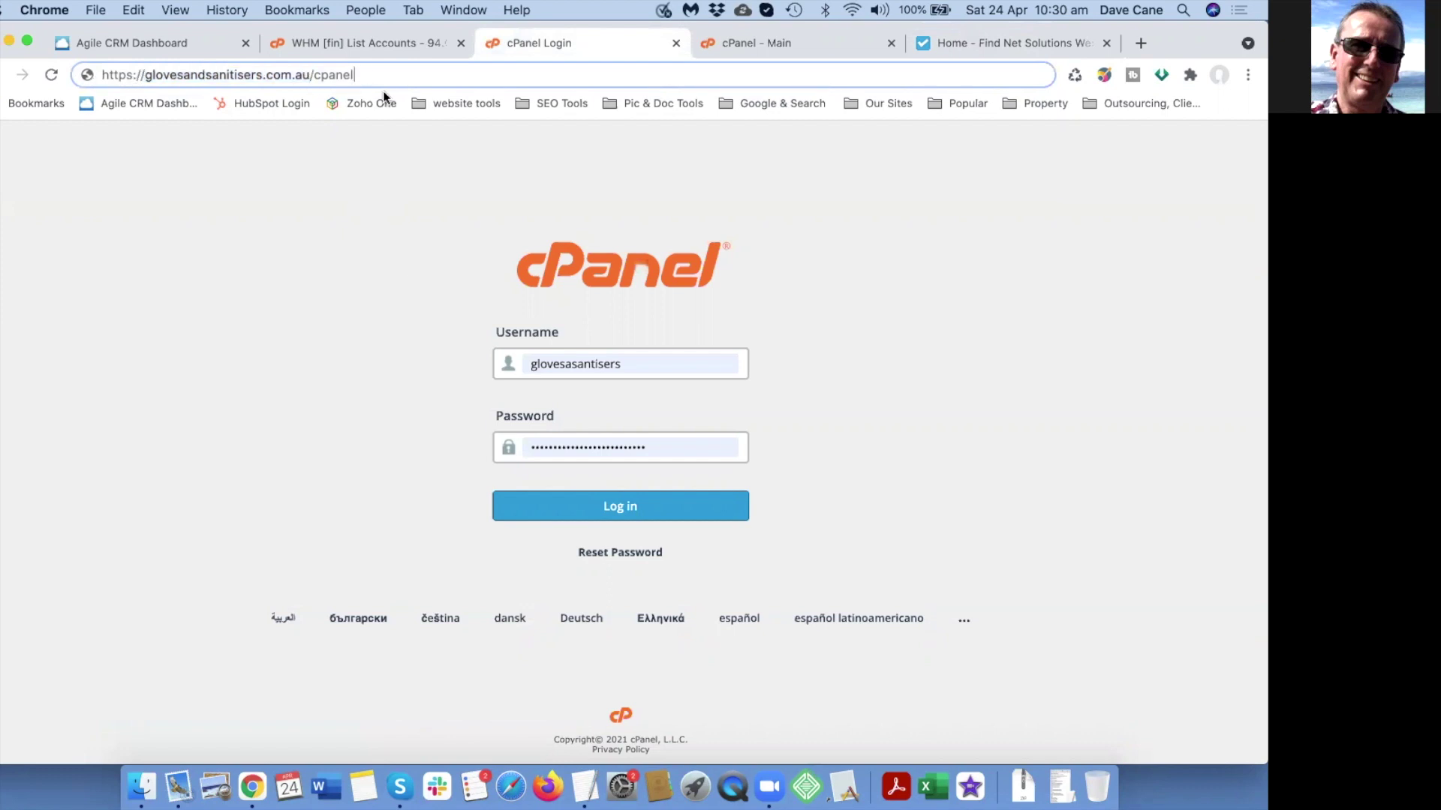
Log in to the glovesandsanitisers.com.au cPanel and open the Zone Editor.
click(617, 509)
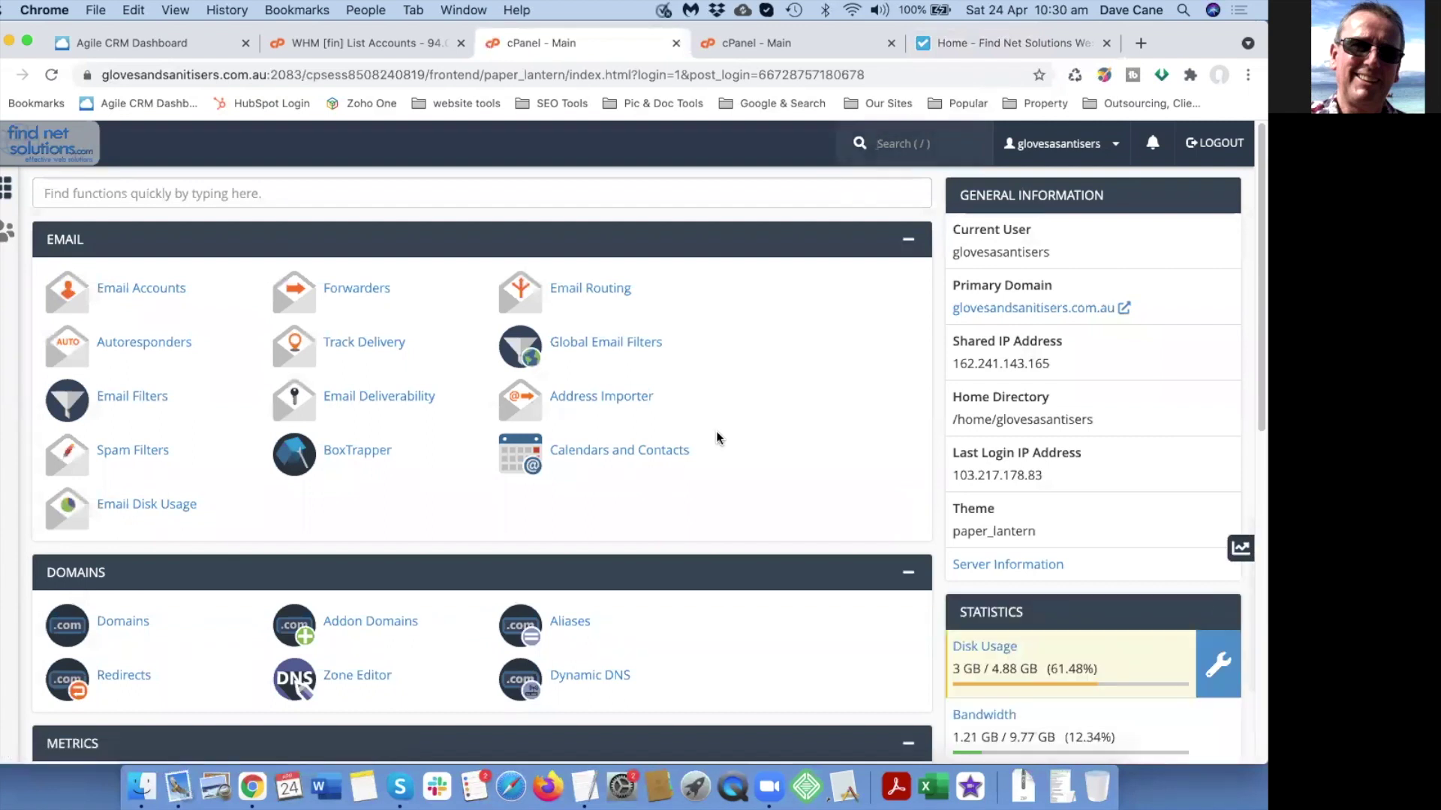
scroll(665, 437, down, 2)
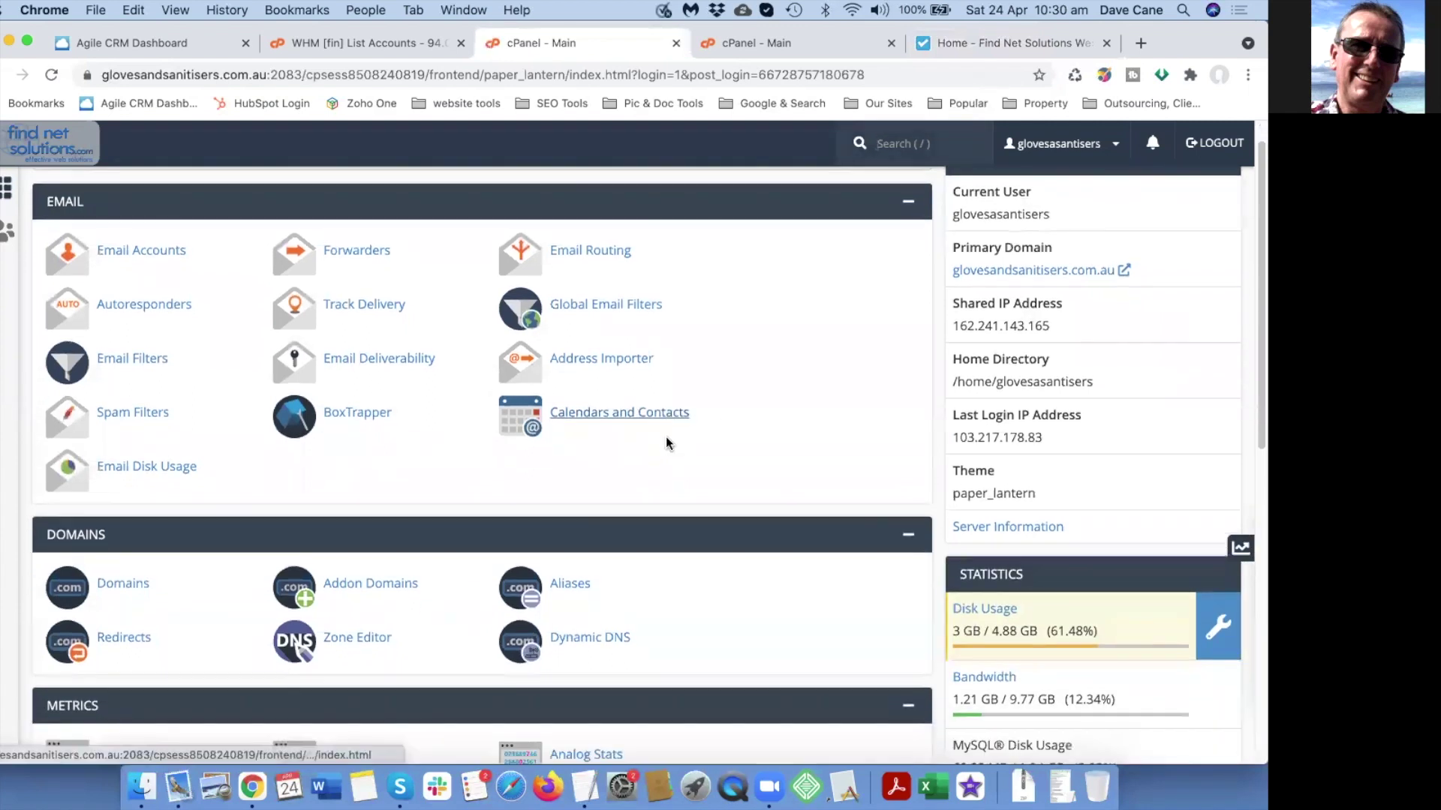
scroll(611, 443, down, 1)
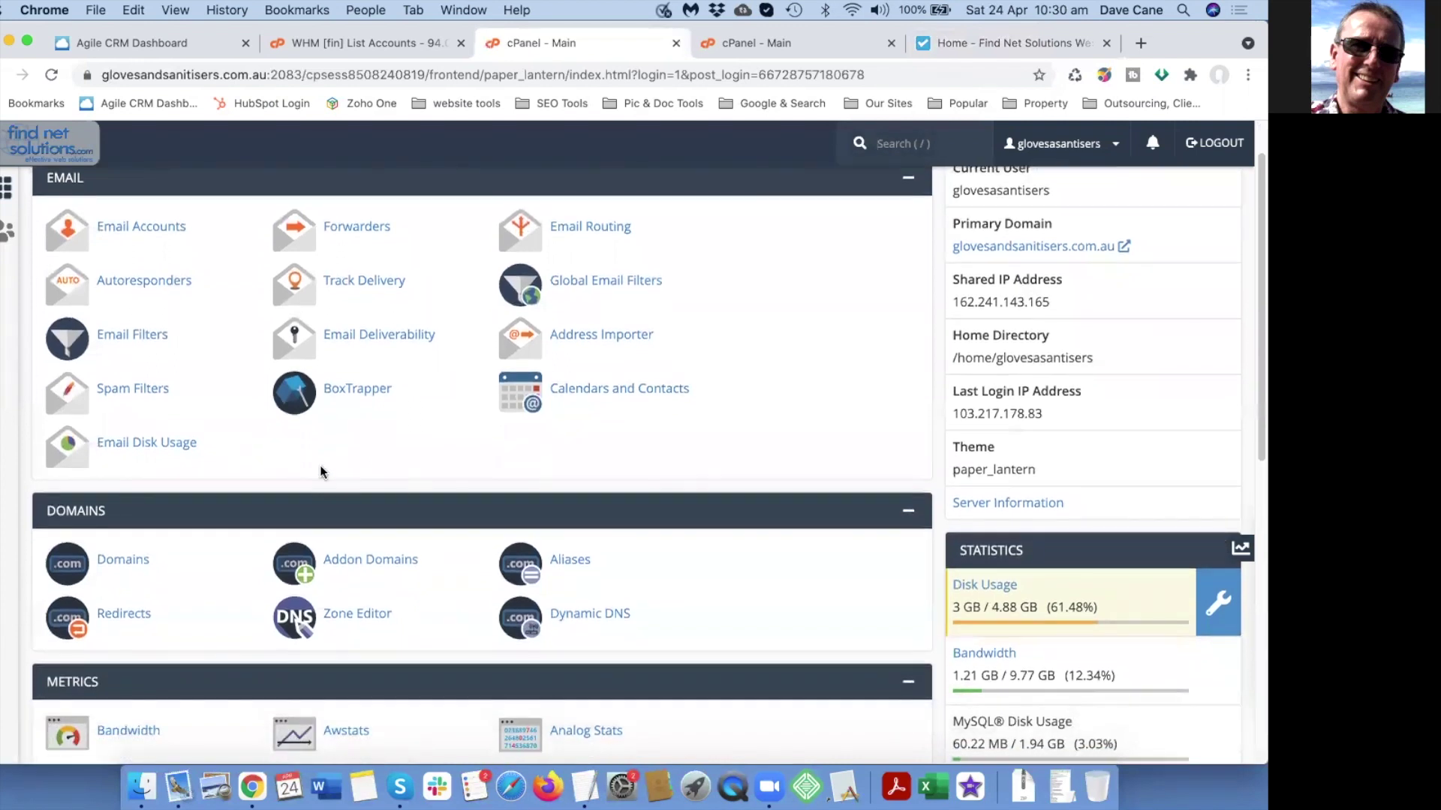
scroll(411, 479, down, 3)
click(359, 531)
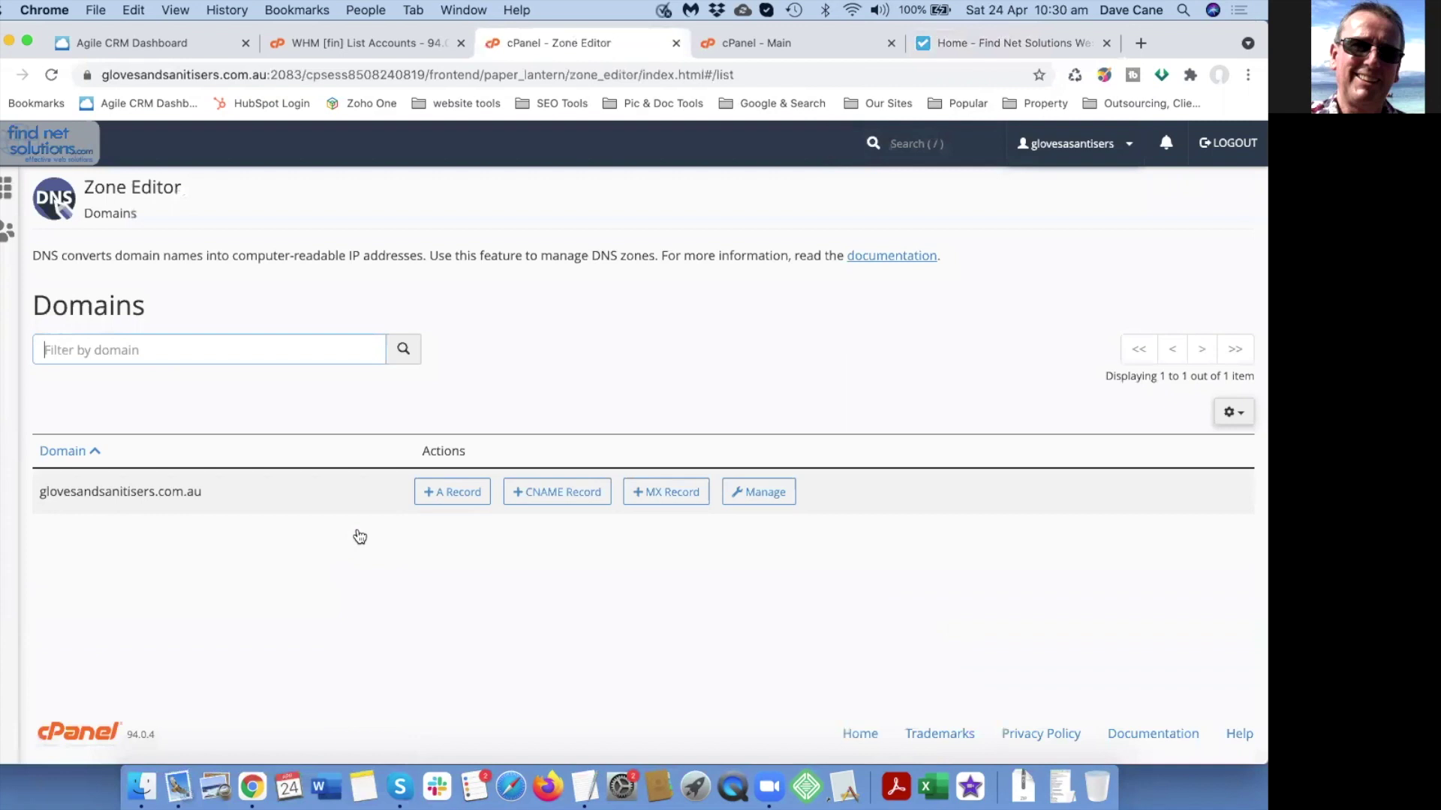
Filter the glovesandsanitisers.com.au zone to its MX record, then switch to the hastingsmowers.com.au cPanel.
click(765, 493)
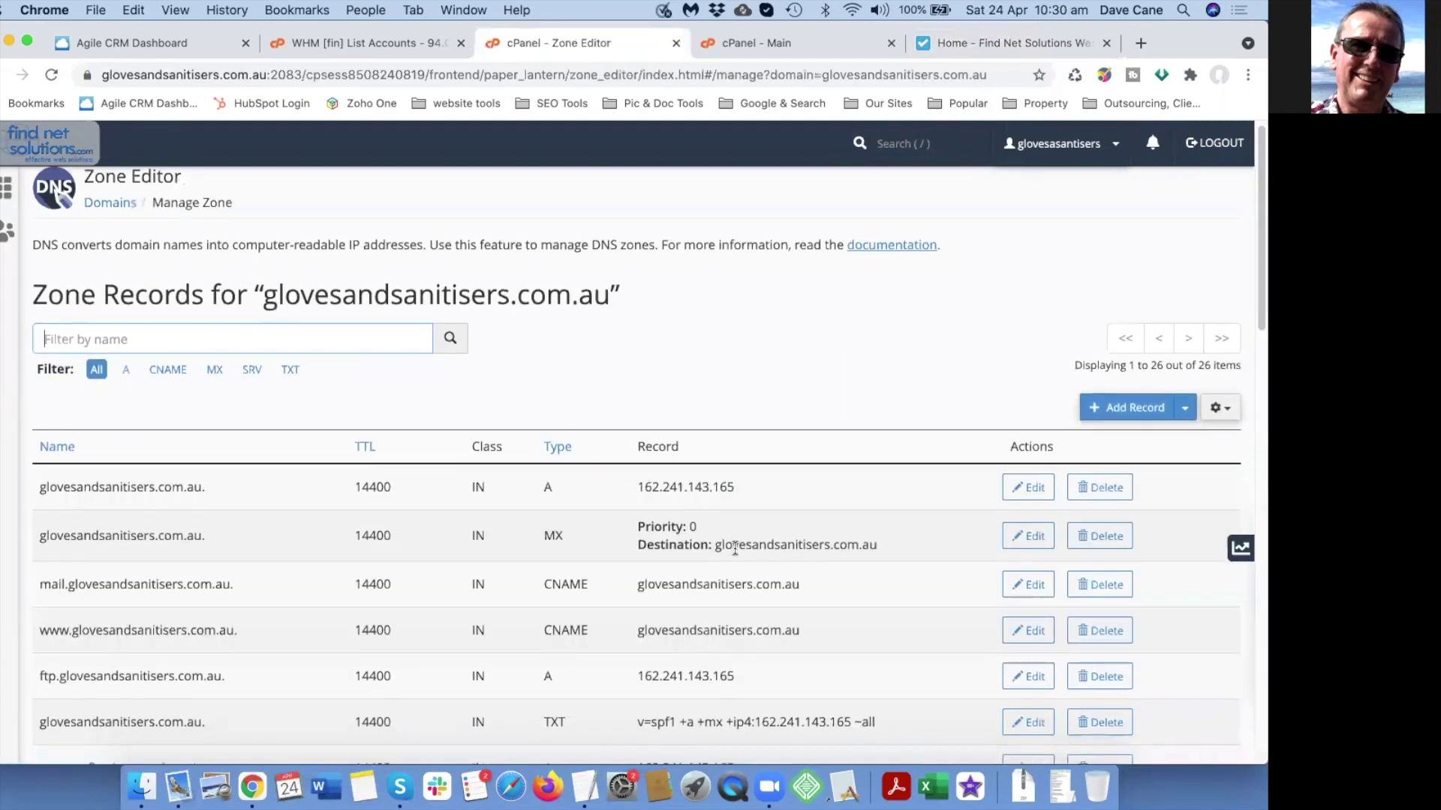
scroll(735, 548, down, 1)
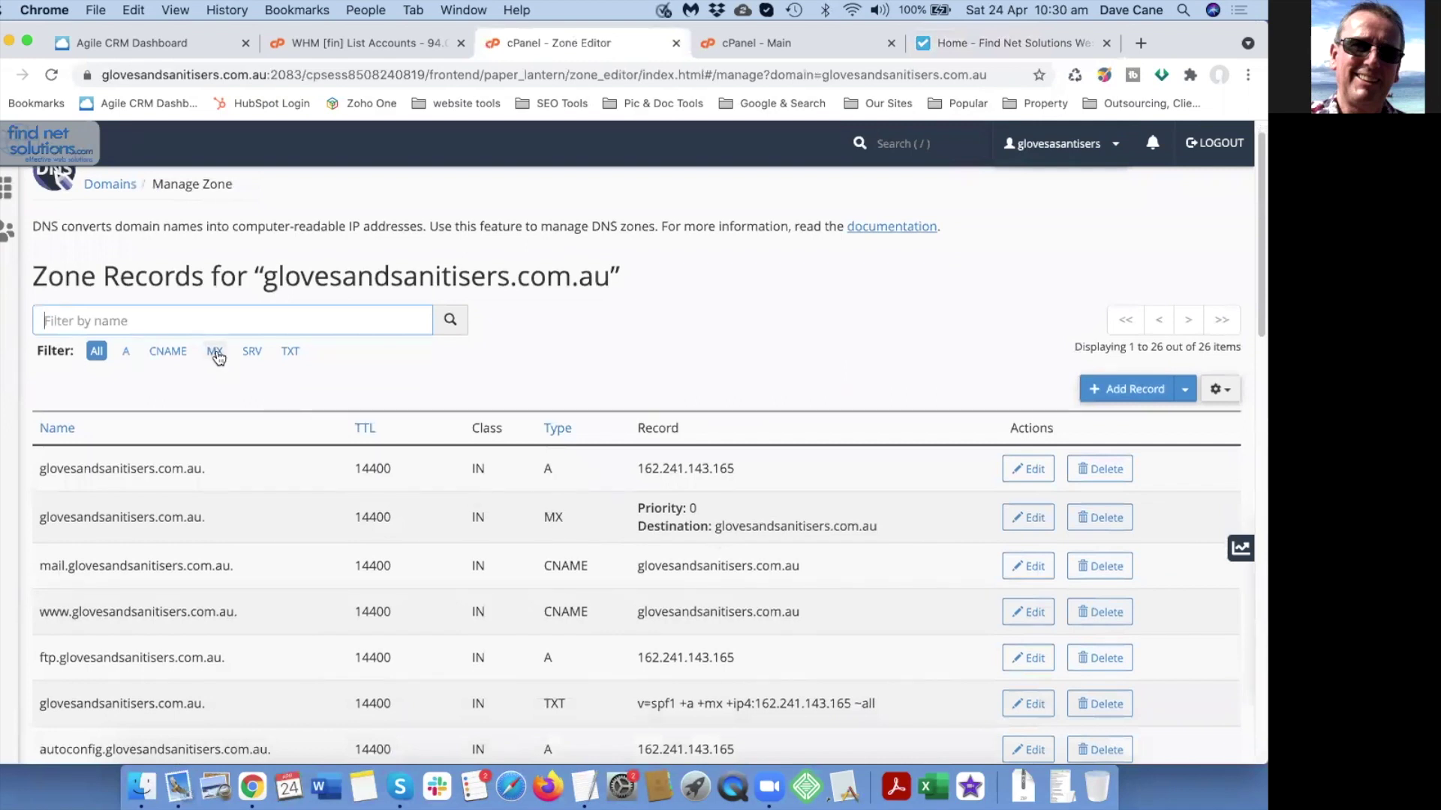
click(215, 352)
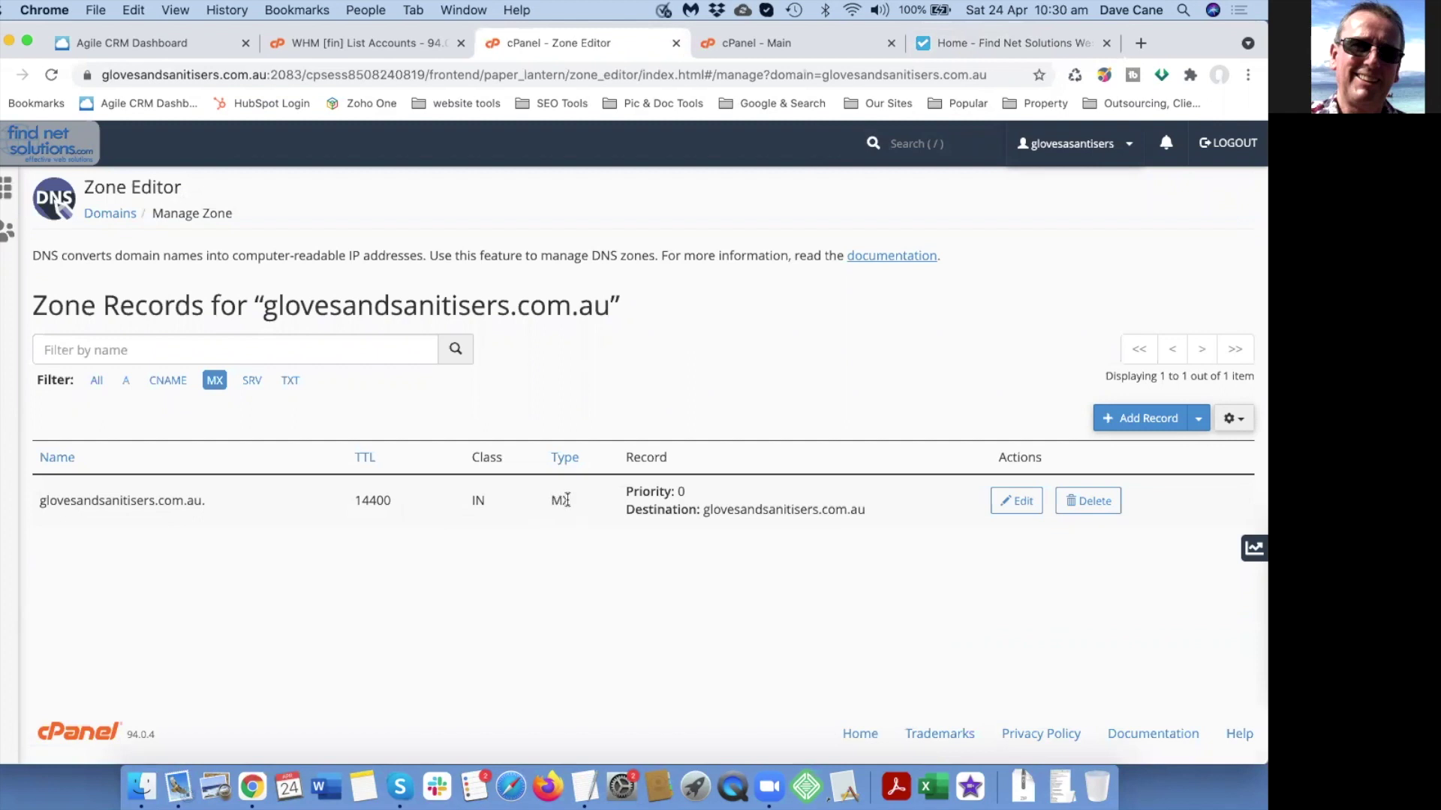
drag(703, 510, 866, 512)
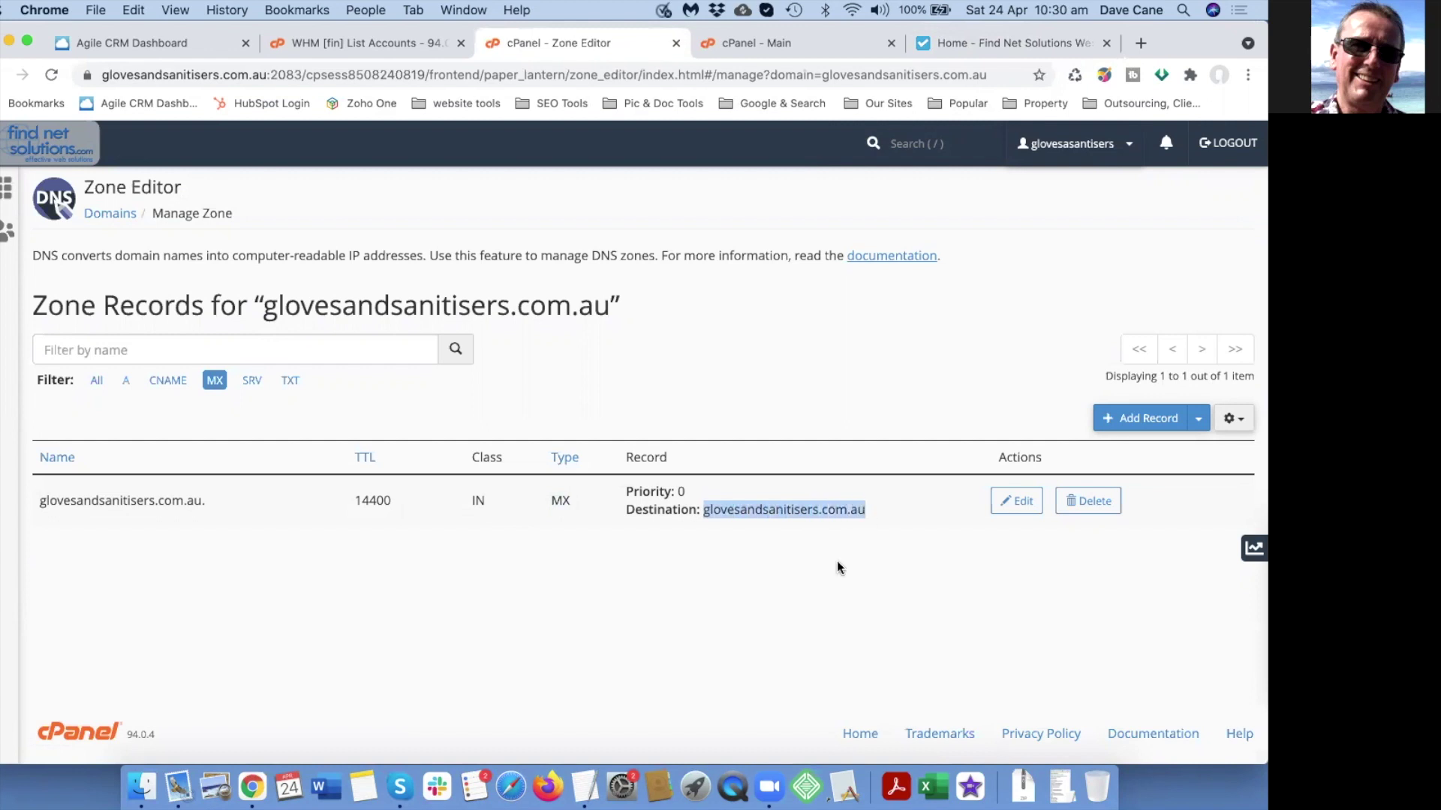
click(754, 42)
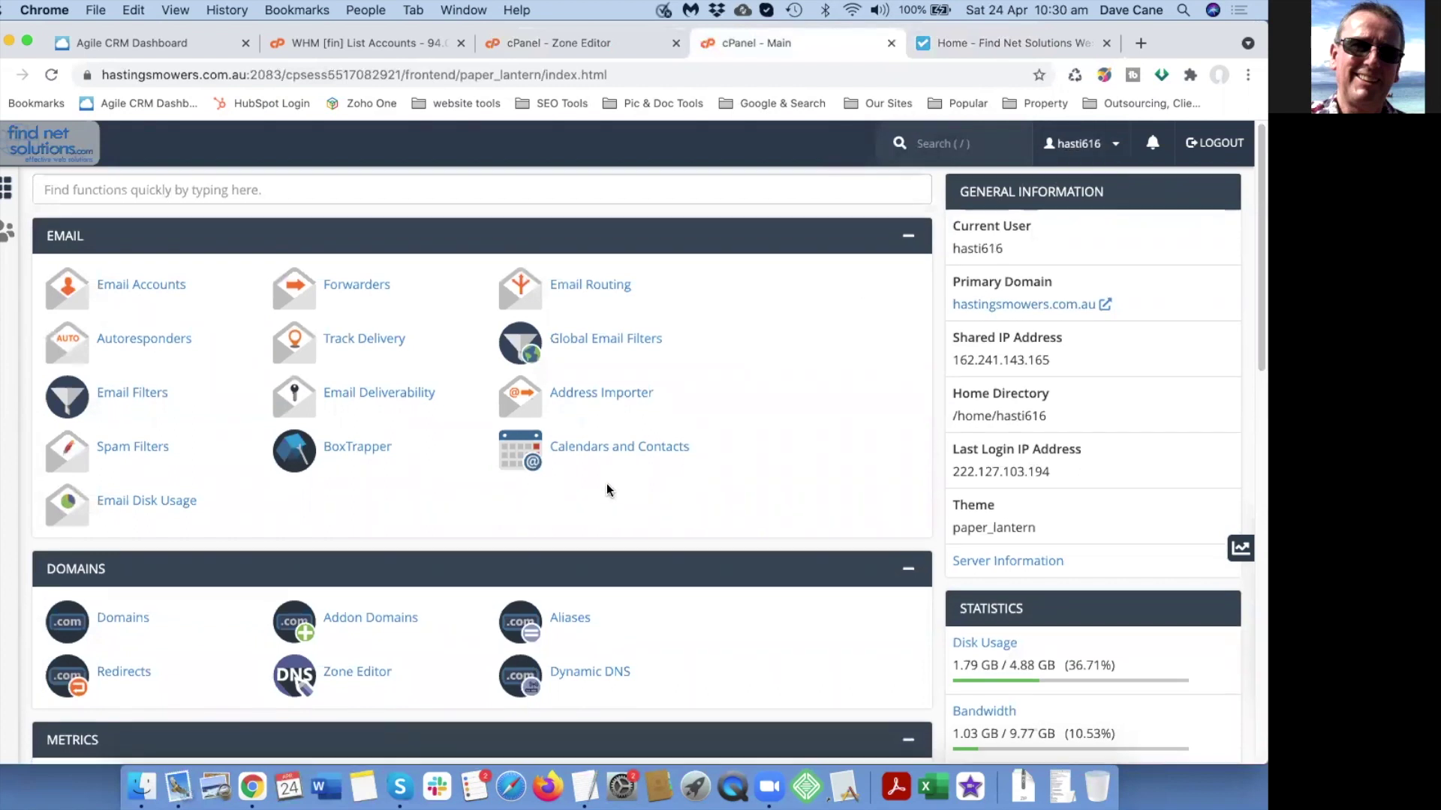
Filter the hastingsmowers.com.au zone to its MX record and inspect its Outlook mail destination.
scroll(593, 495, down, 1)
click(360, 637)
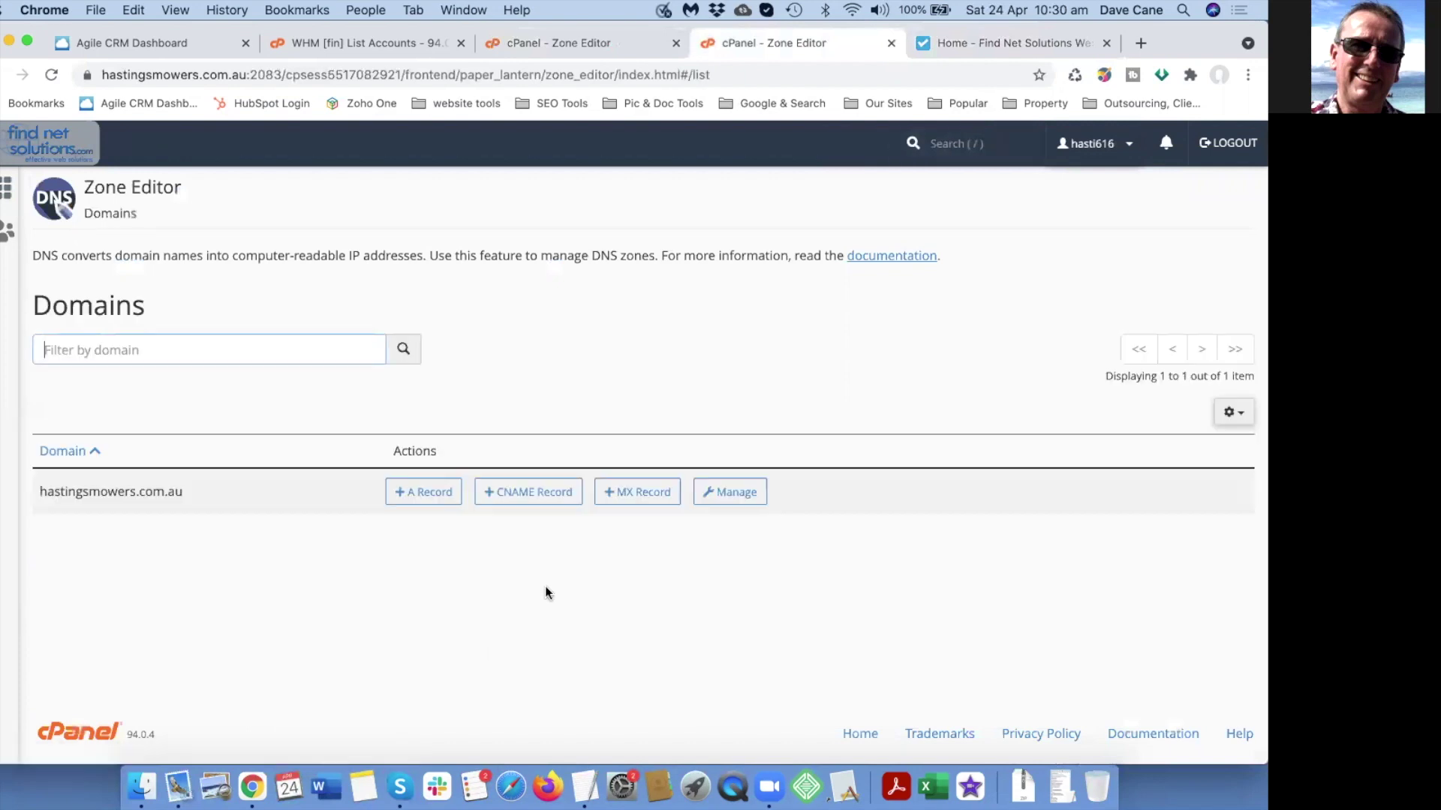
click(730, 493)
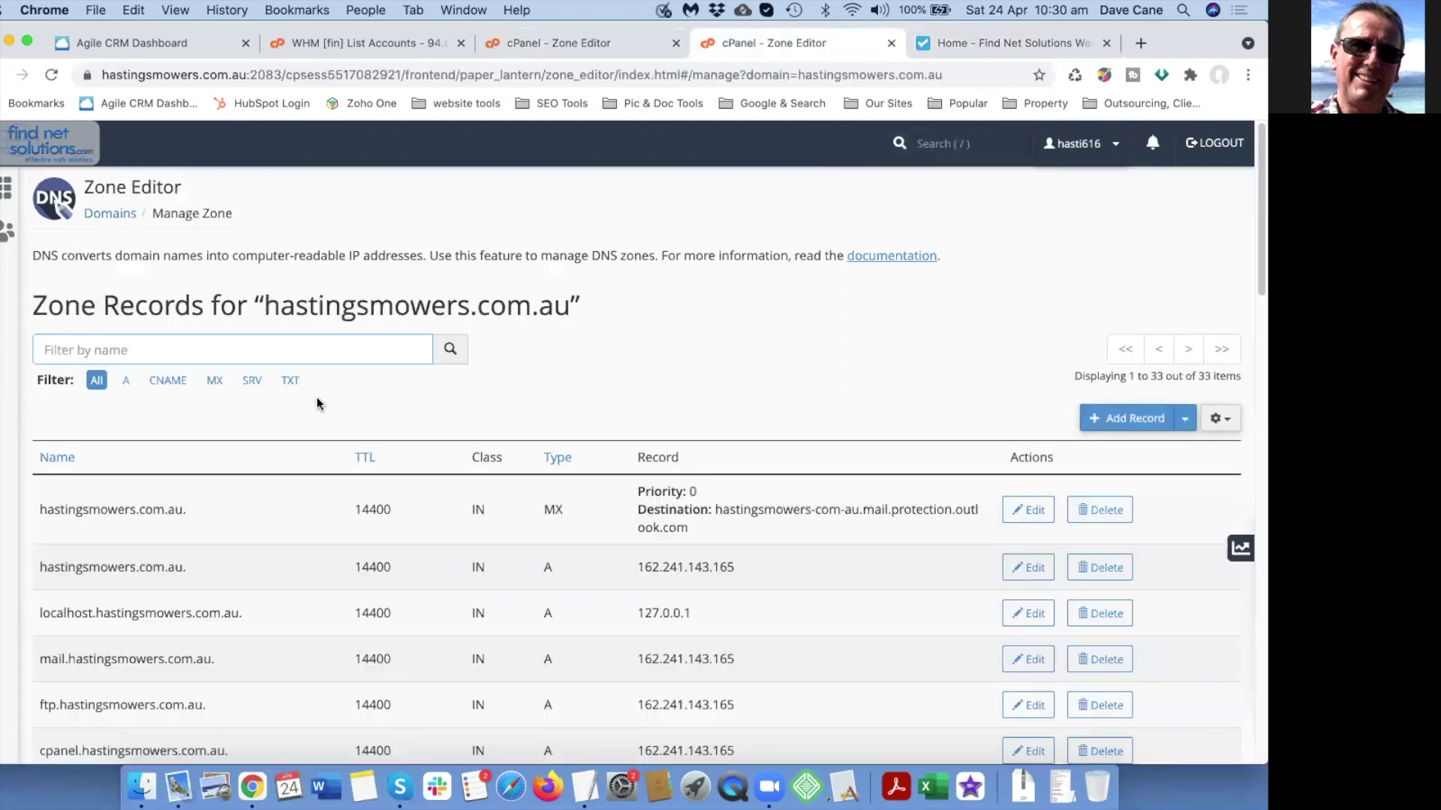
click(215, 382)
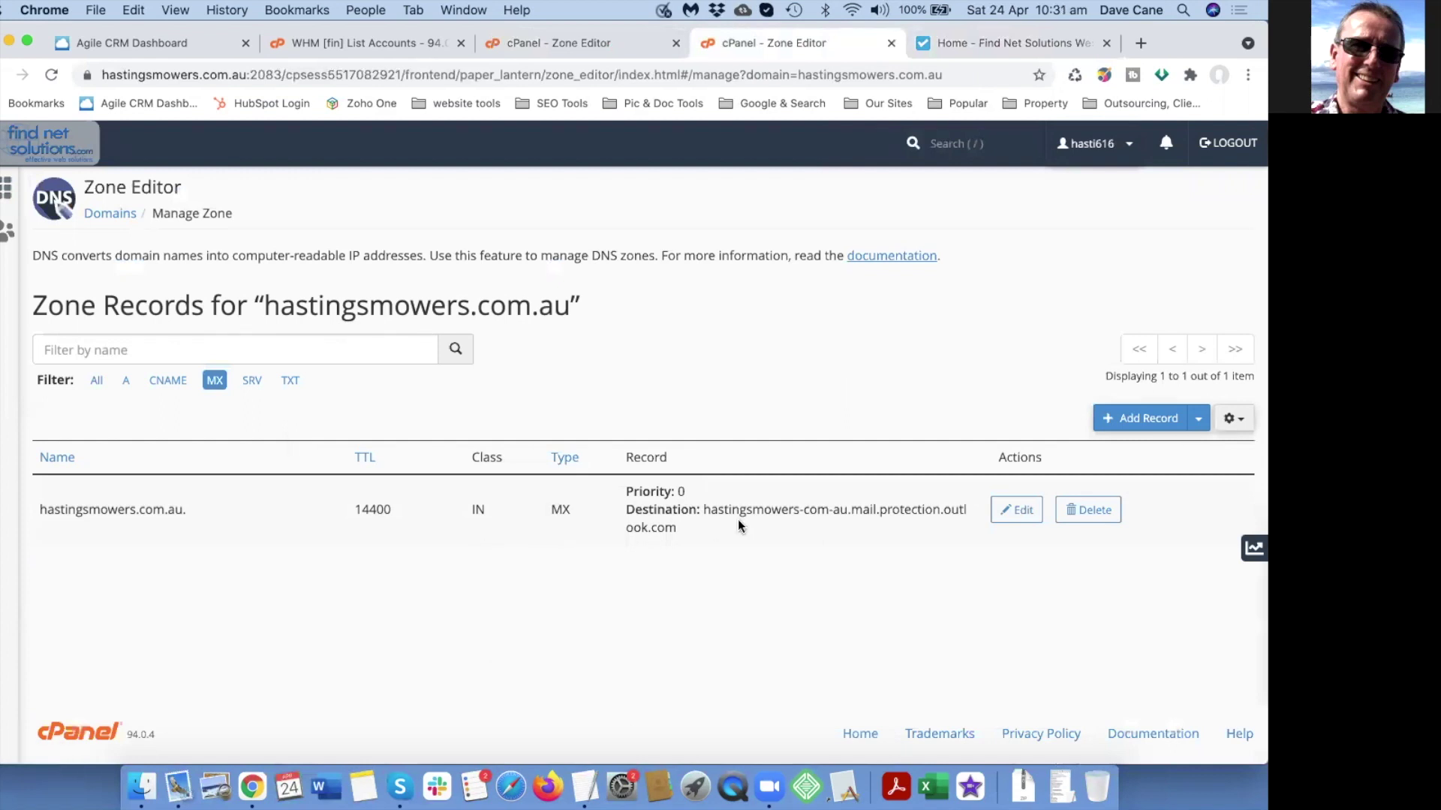
drag(698, 510, 920, 534)
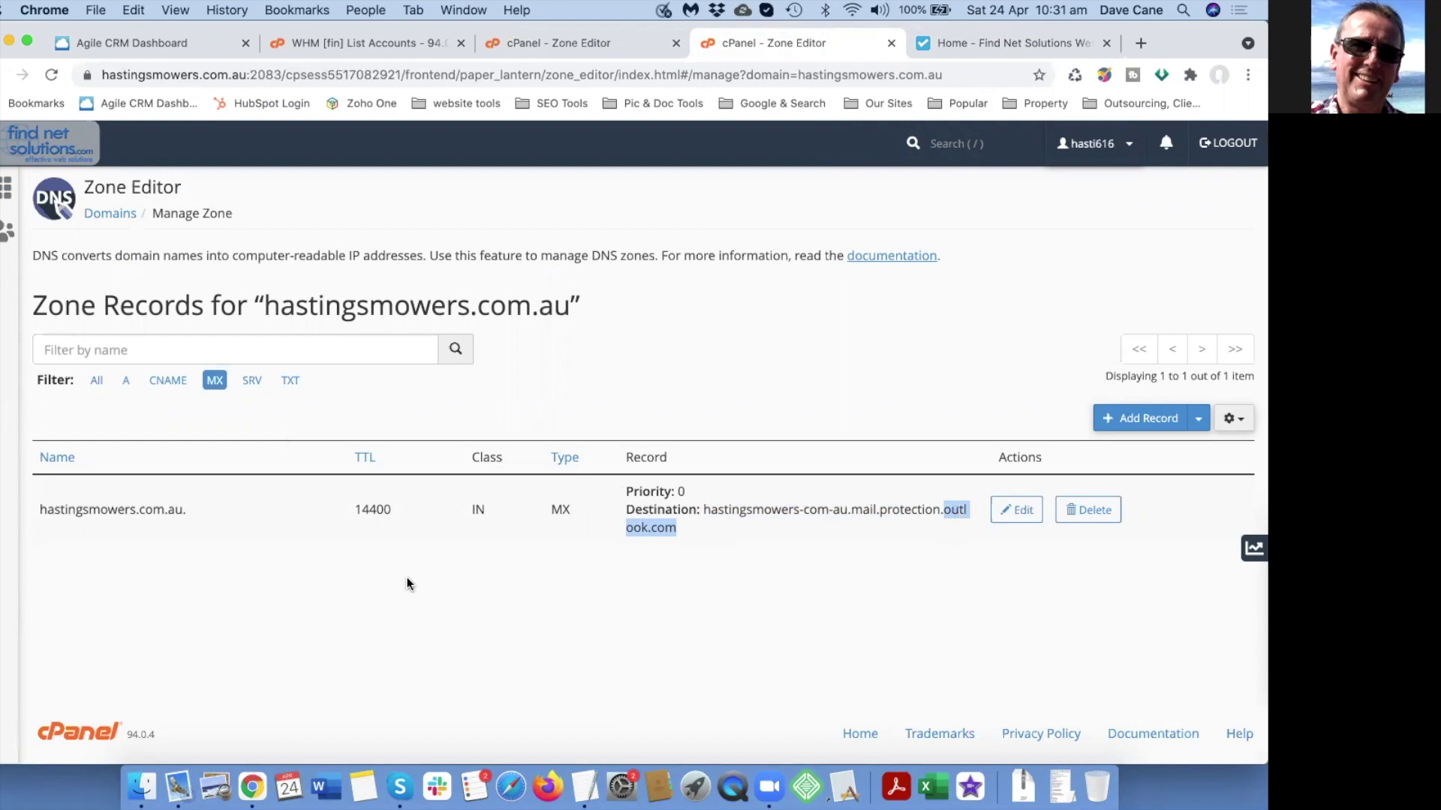
click(561, 585)
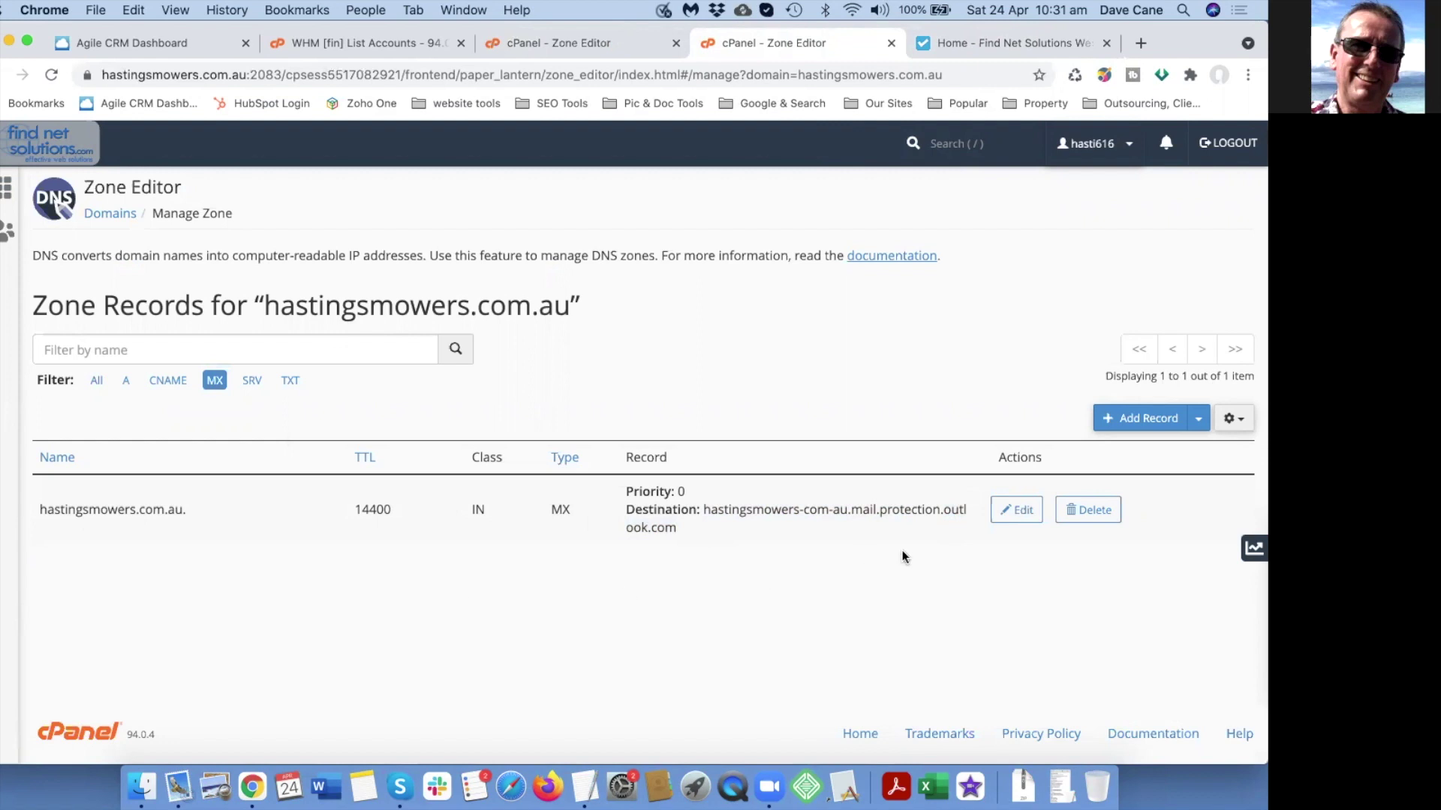
drag(851, 510, 879, 511)
click(813, 559)
Return to the glovesandsanitisers.com.au cPanel home and list its email accounts.
click(608, 44)
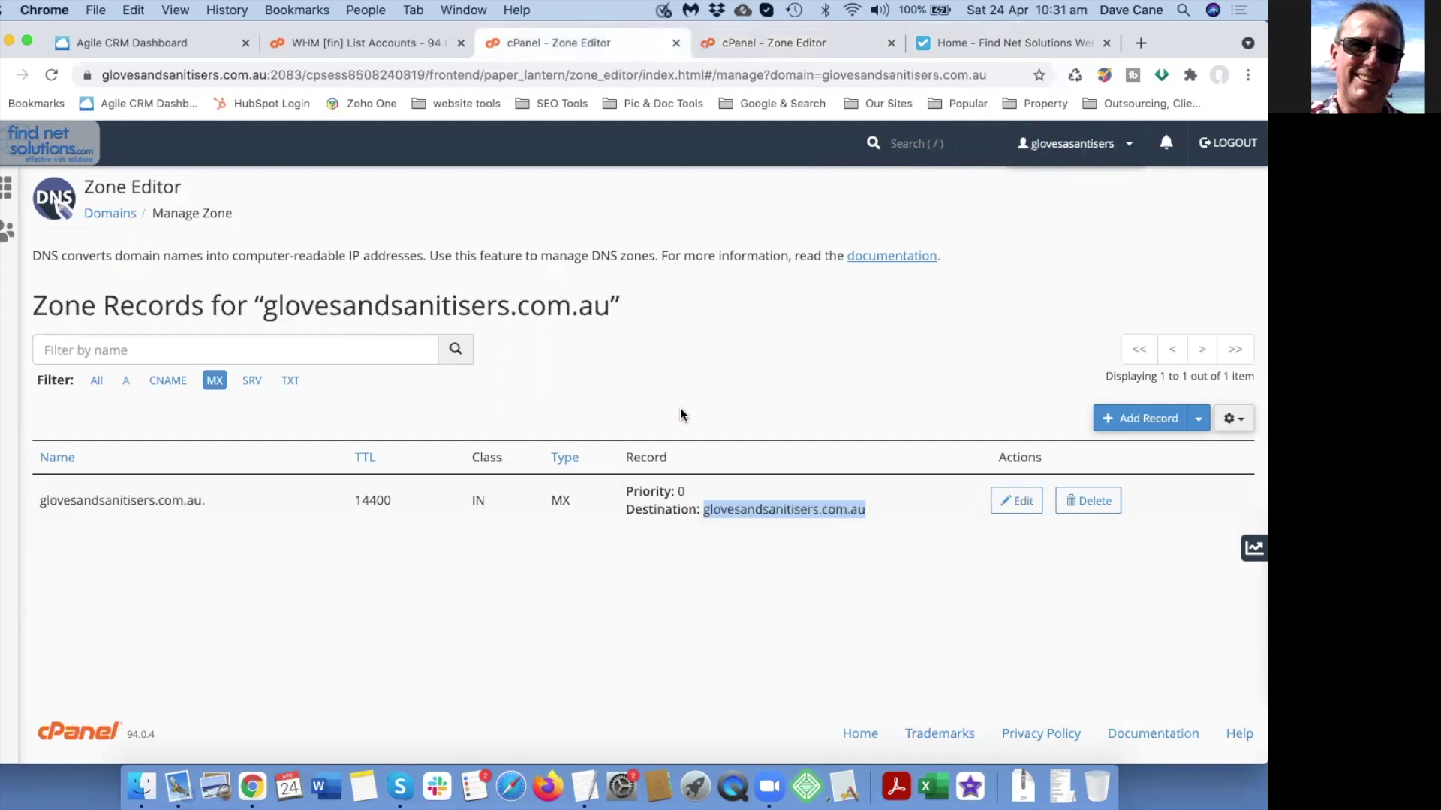
click(46, 150)
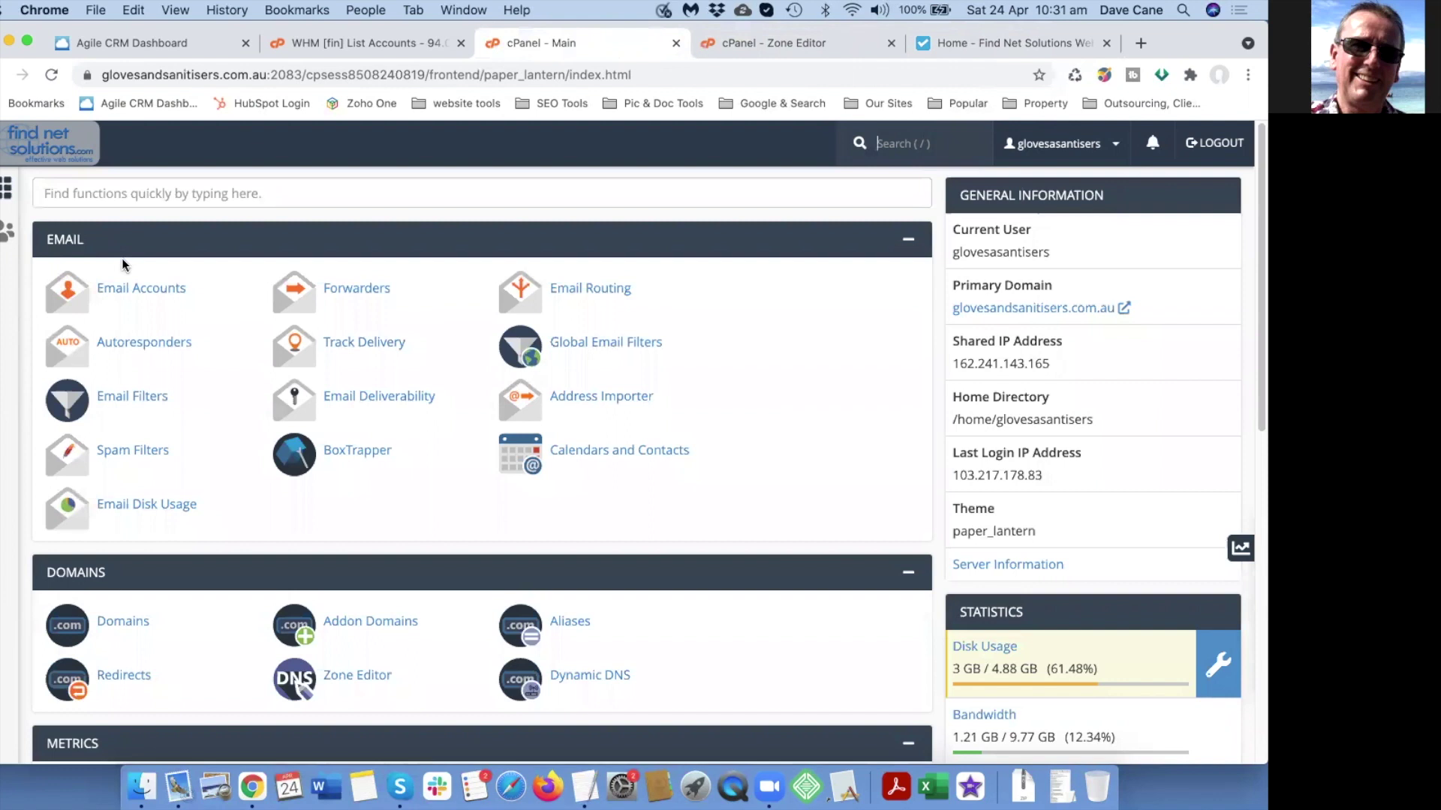
click(138, 291)
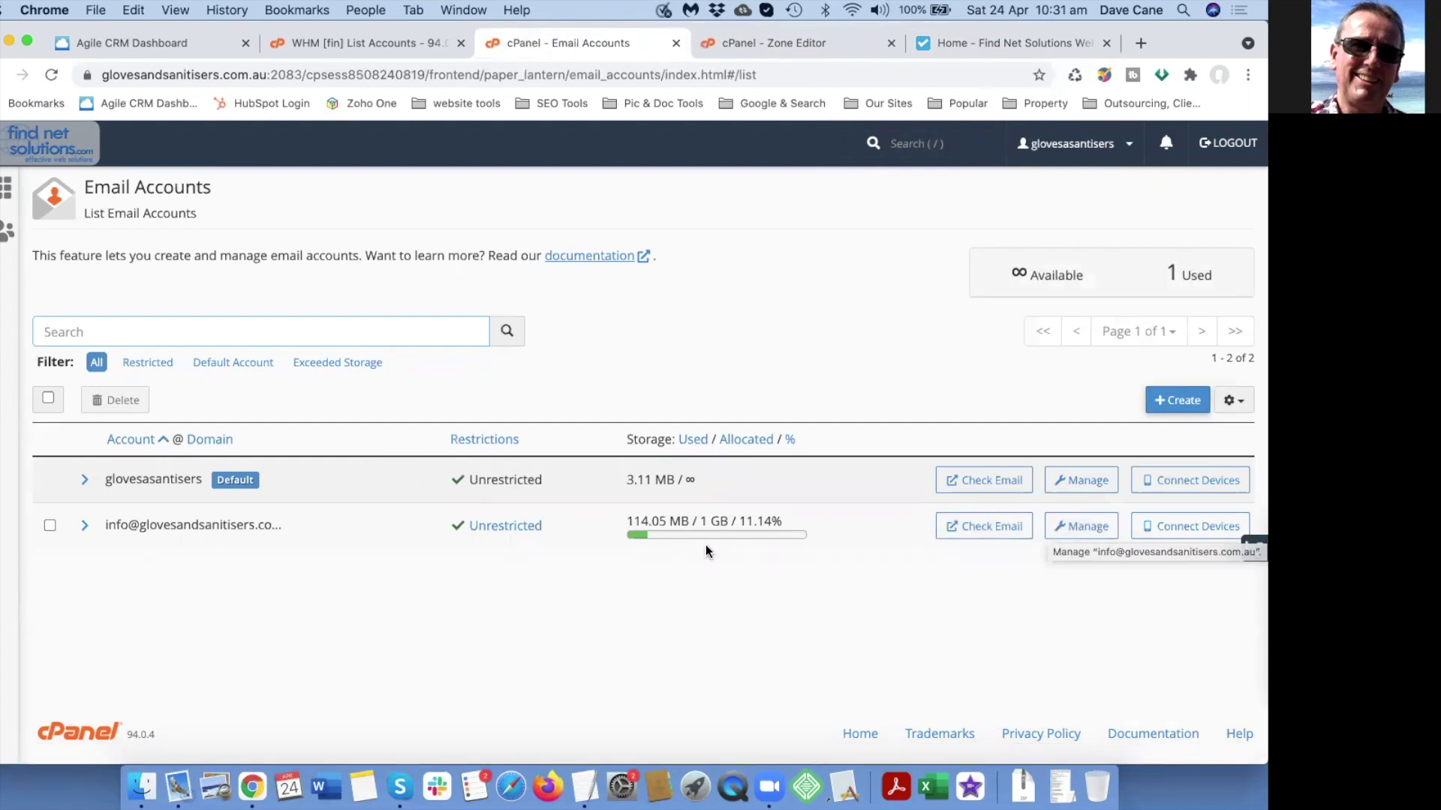
click(1185, 407)
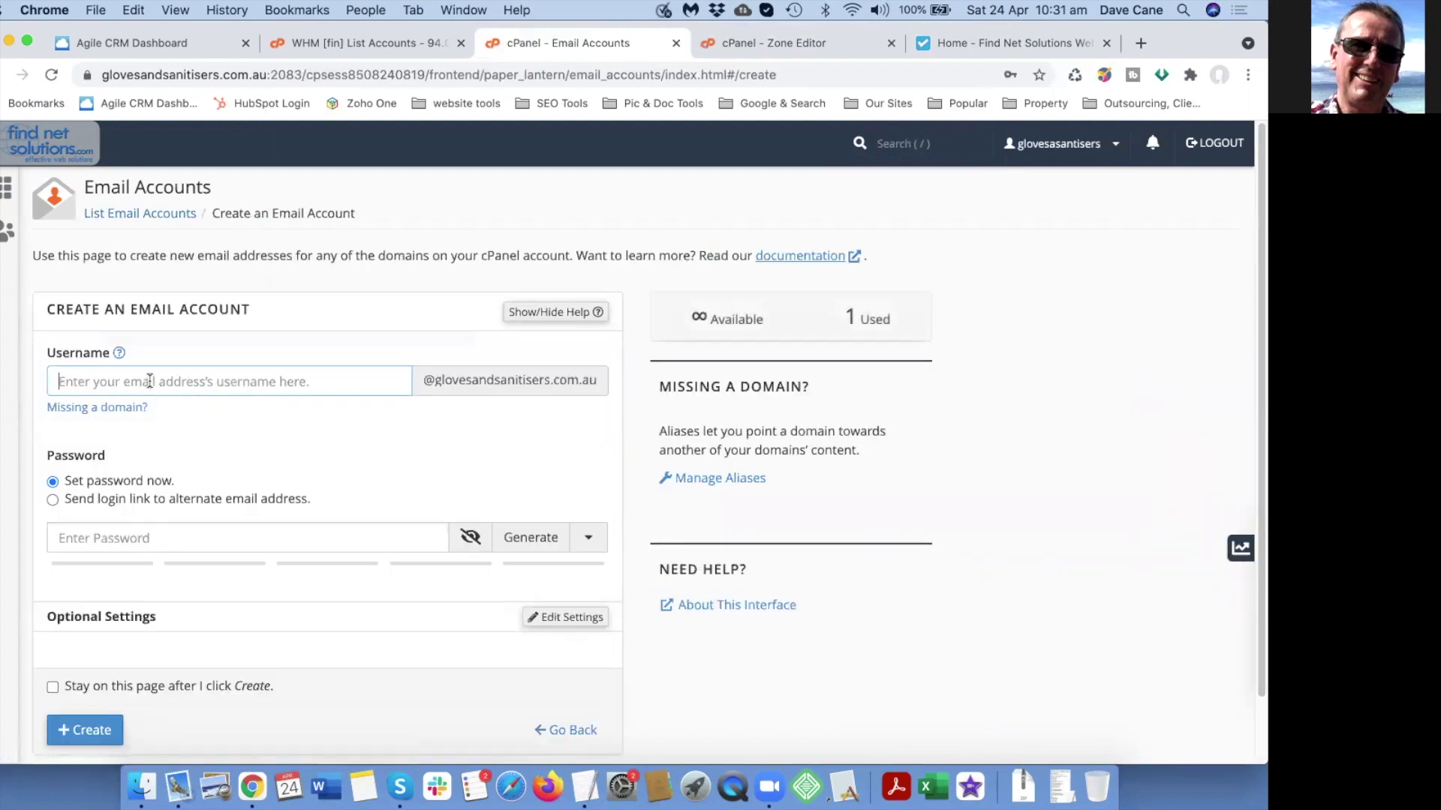
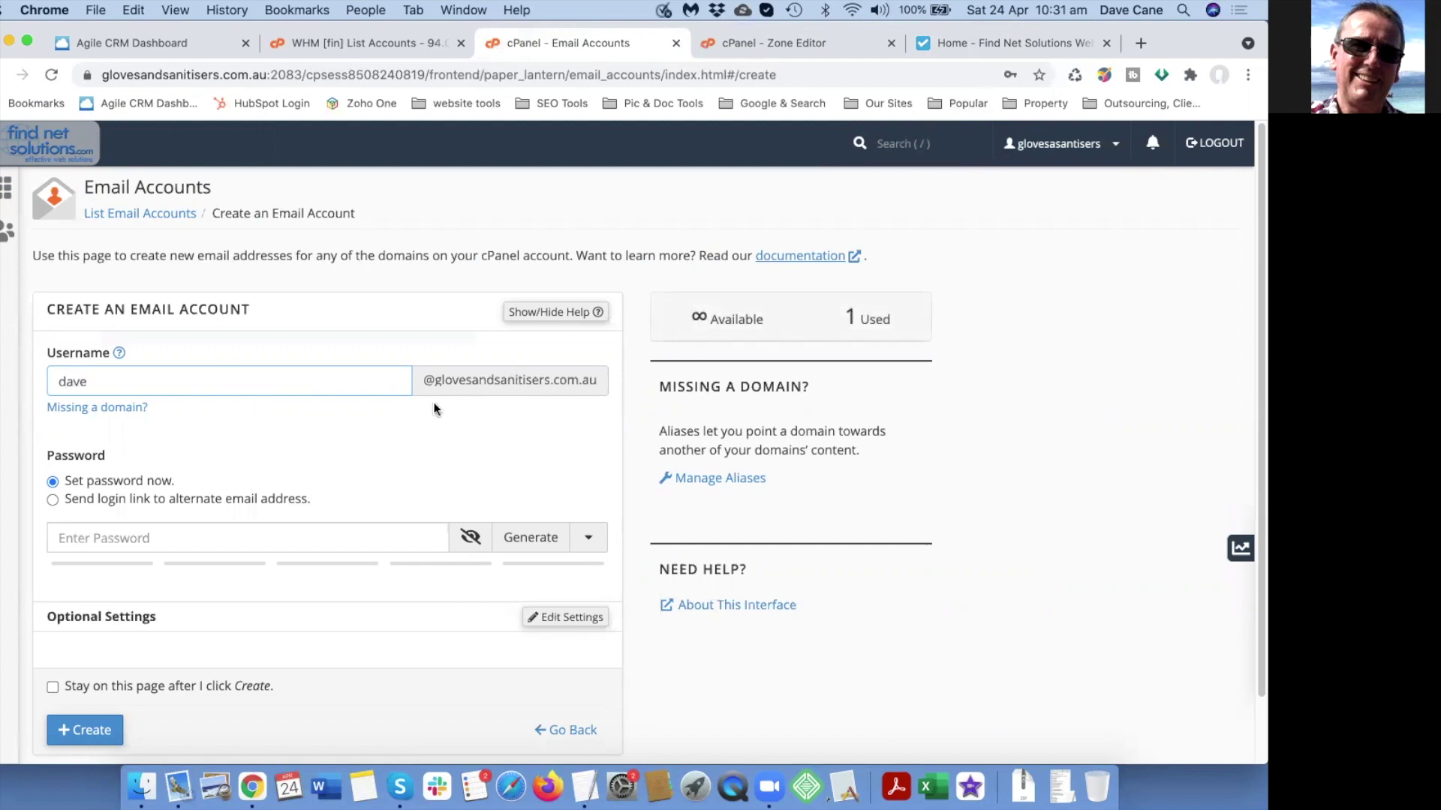
scroll(225, 517, down, 1)
click(176, 532)
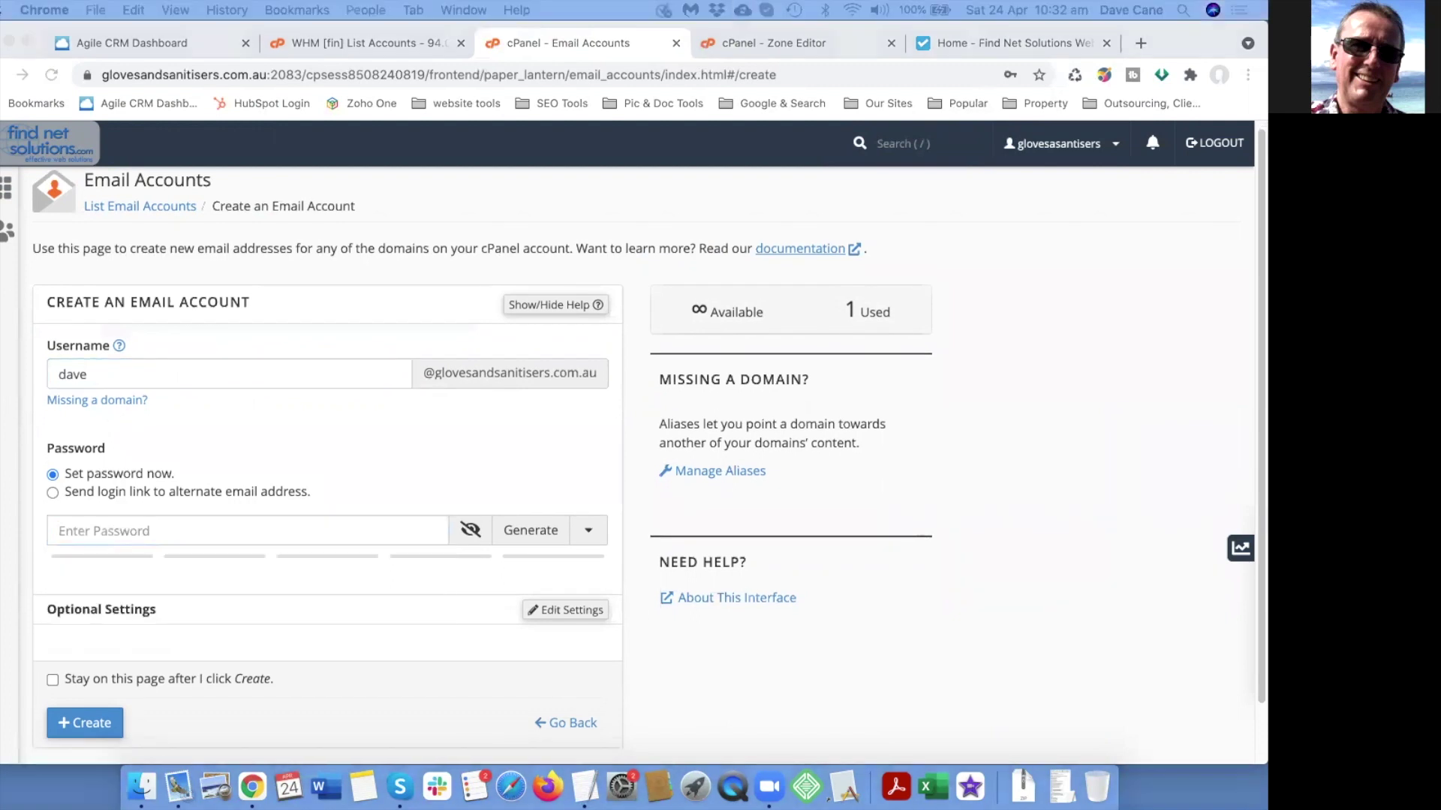
click(195, 535)
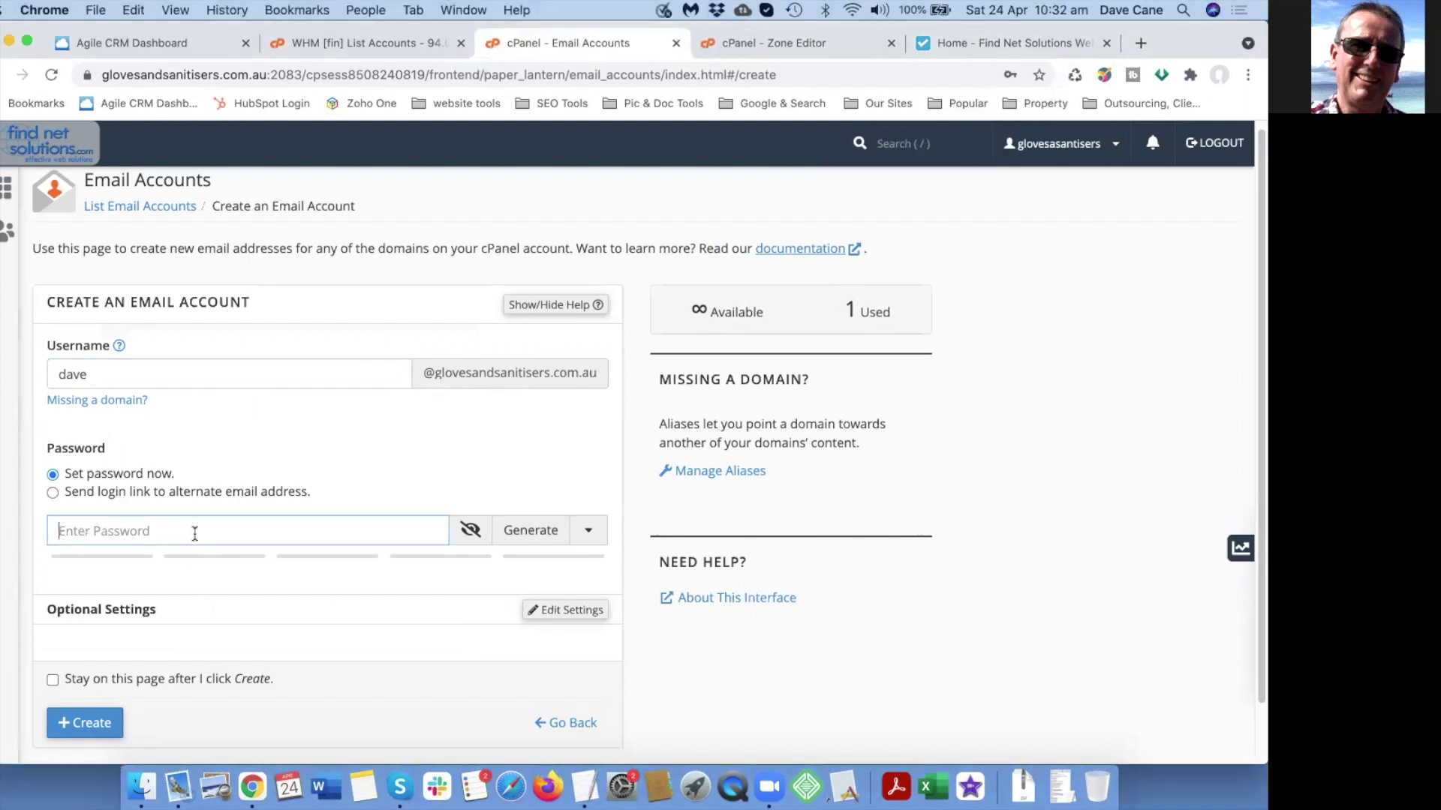
key(super+v)
Create the dave account, dismiss the save-password prompt, and return to cPanel home.
click(471, 530)
click(470, 529)
scroll(277, 601, down, 2)
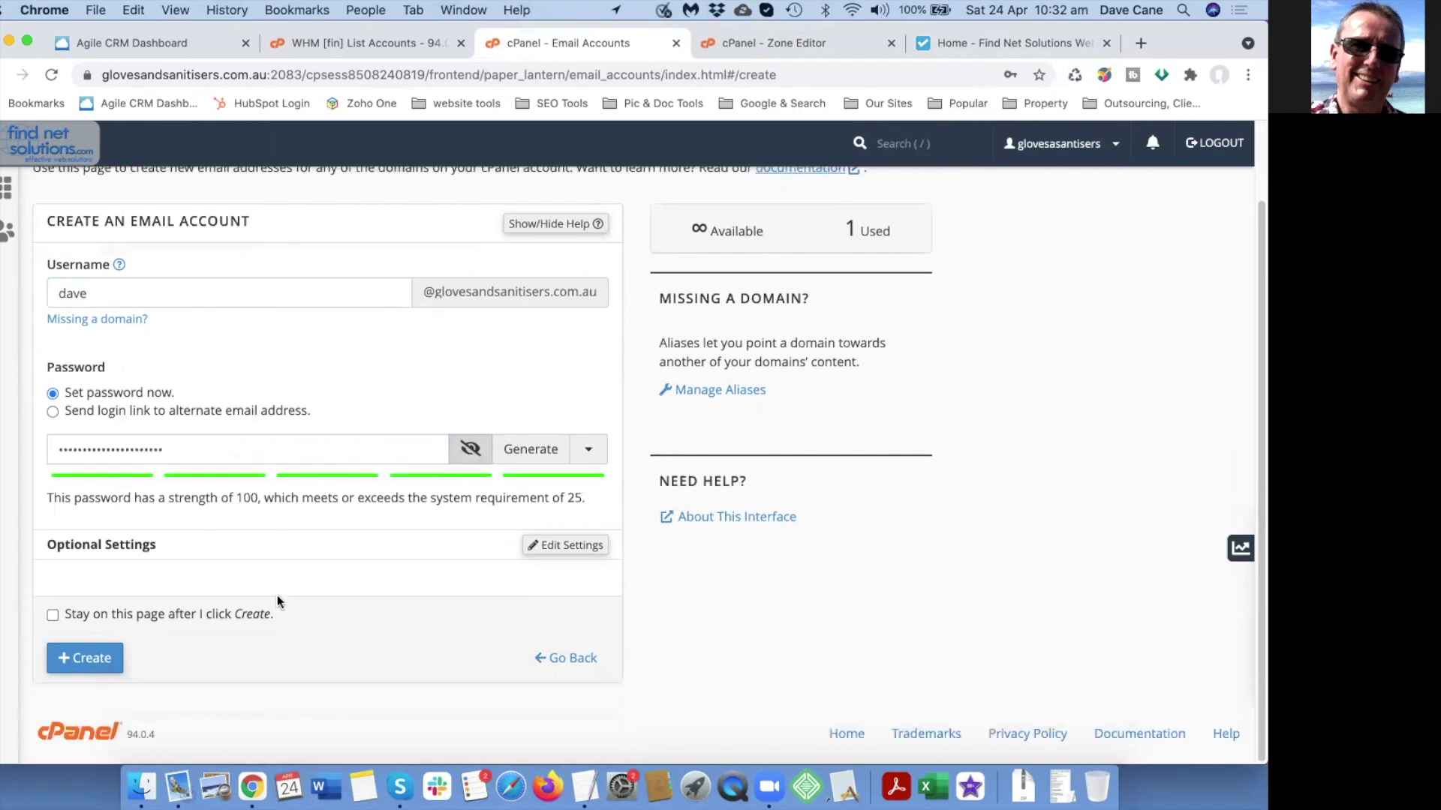
click(120, 670)
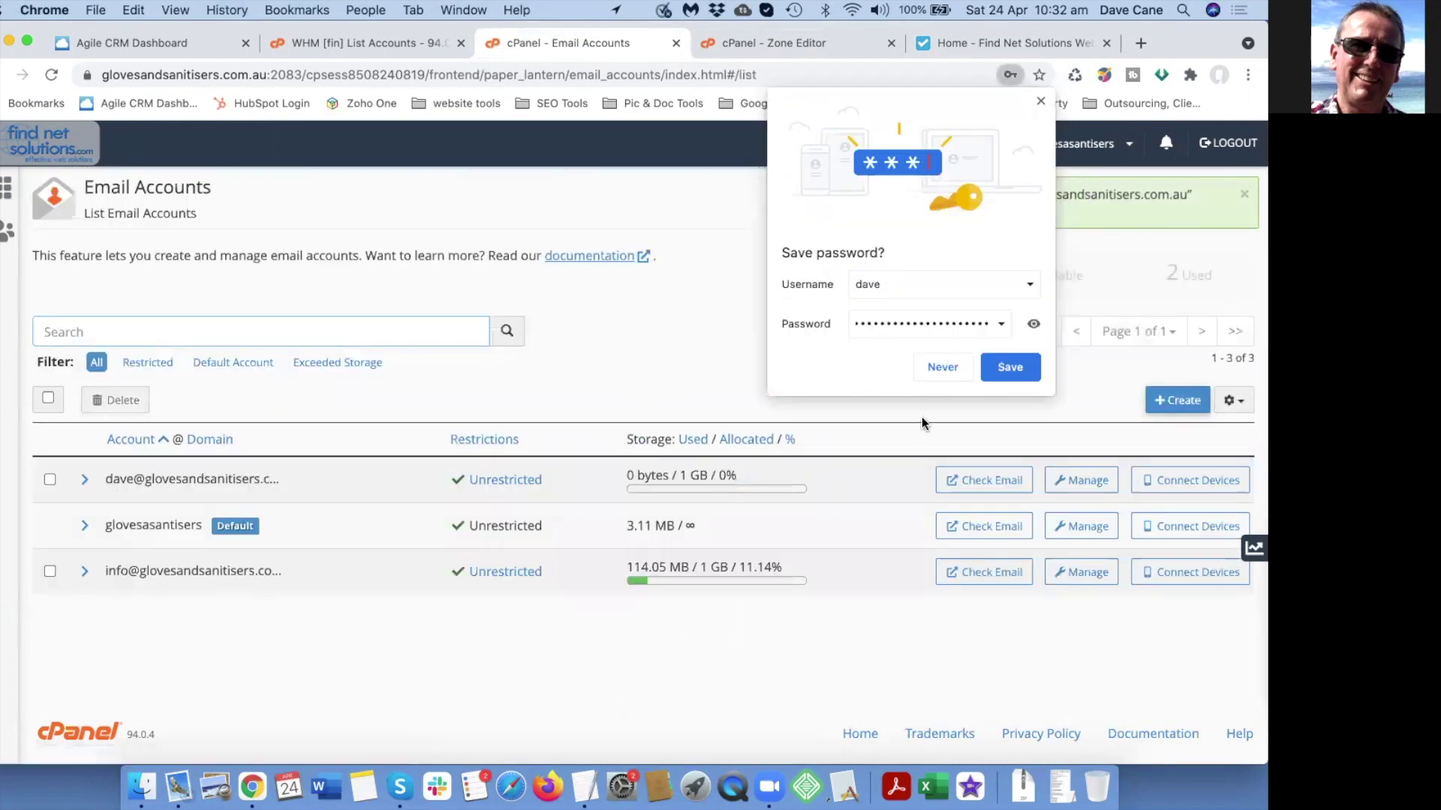
click(1040, 100)
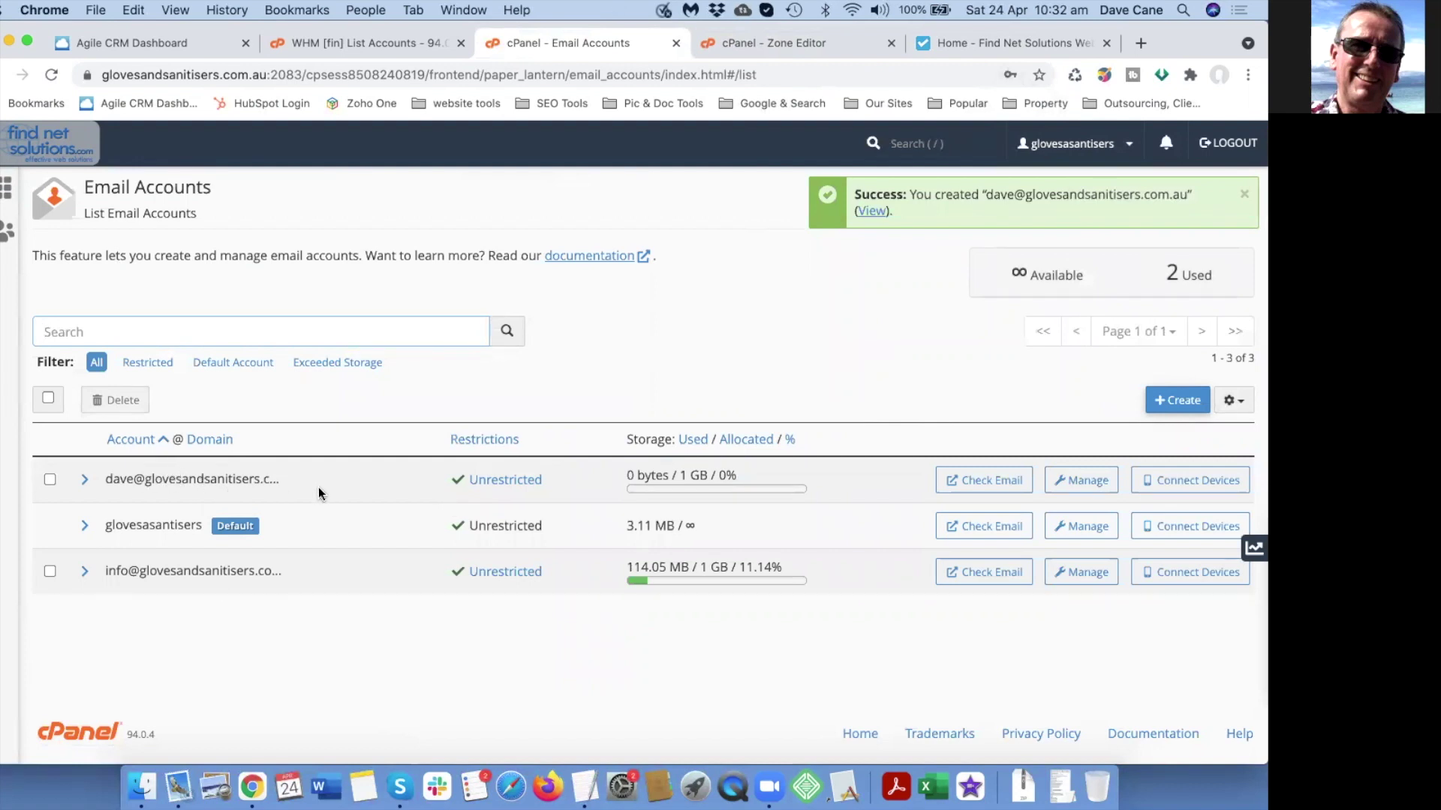
click(51, 147)
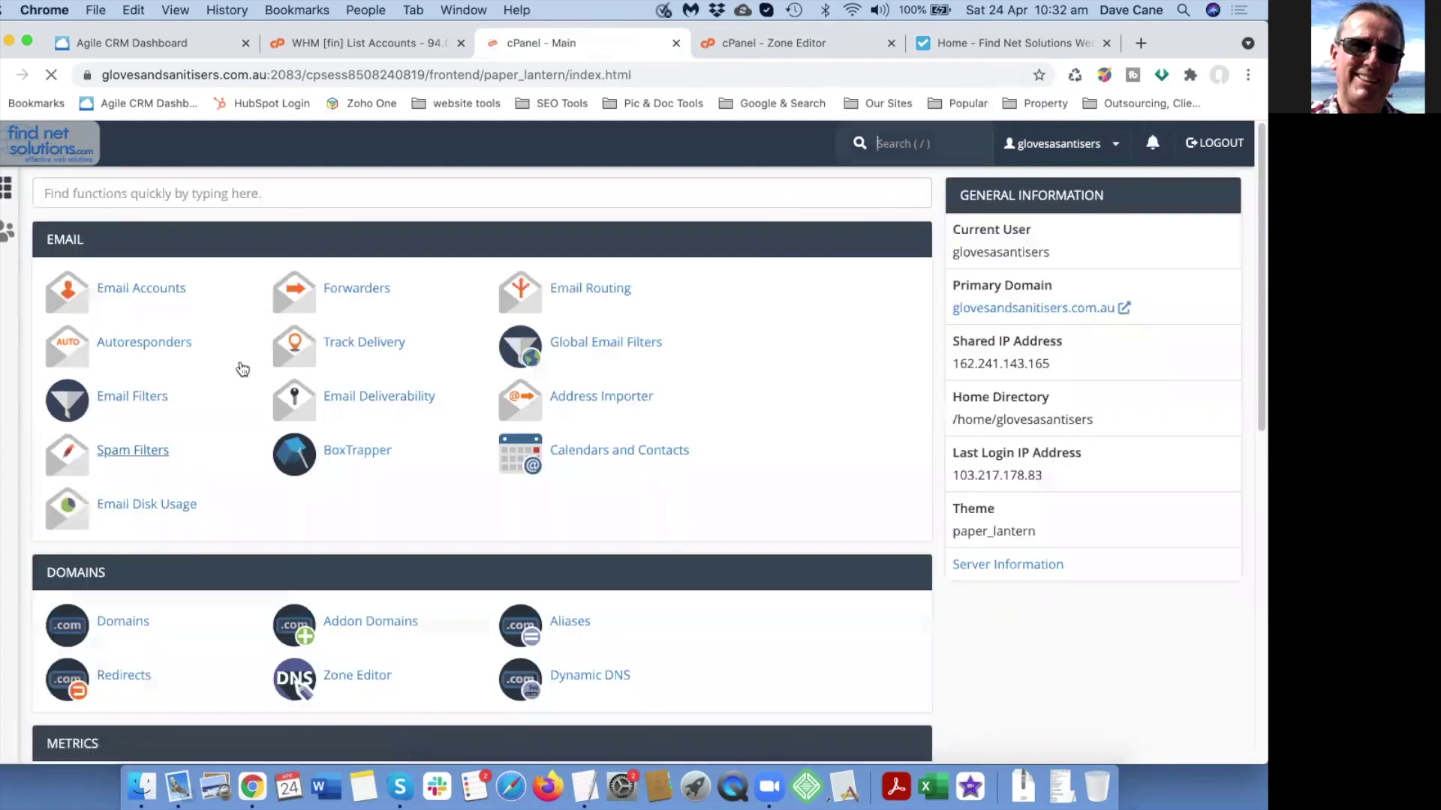
Begin a new forwarder with 'promotion' as the address to forward.
click(274, 280)
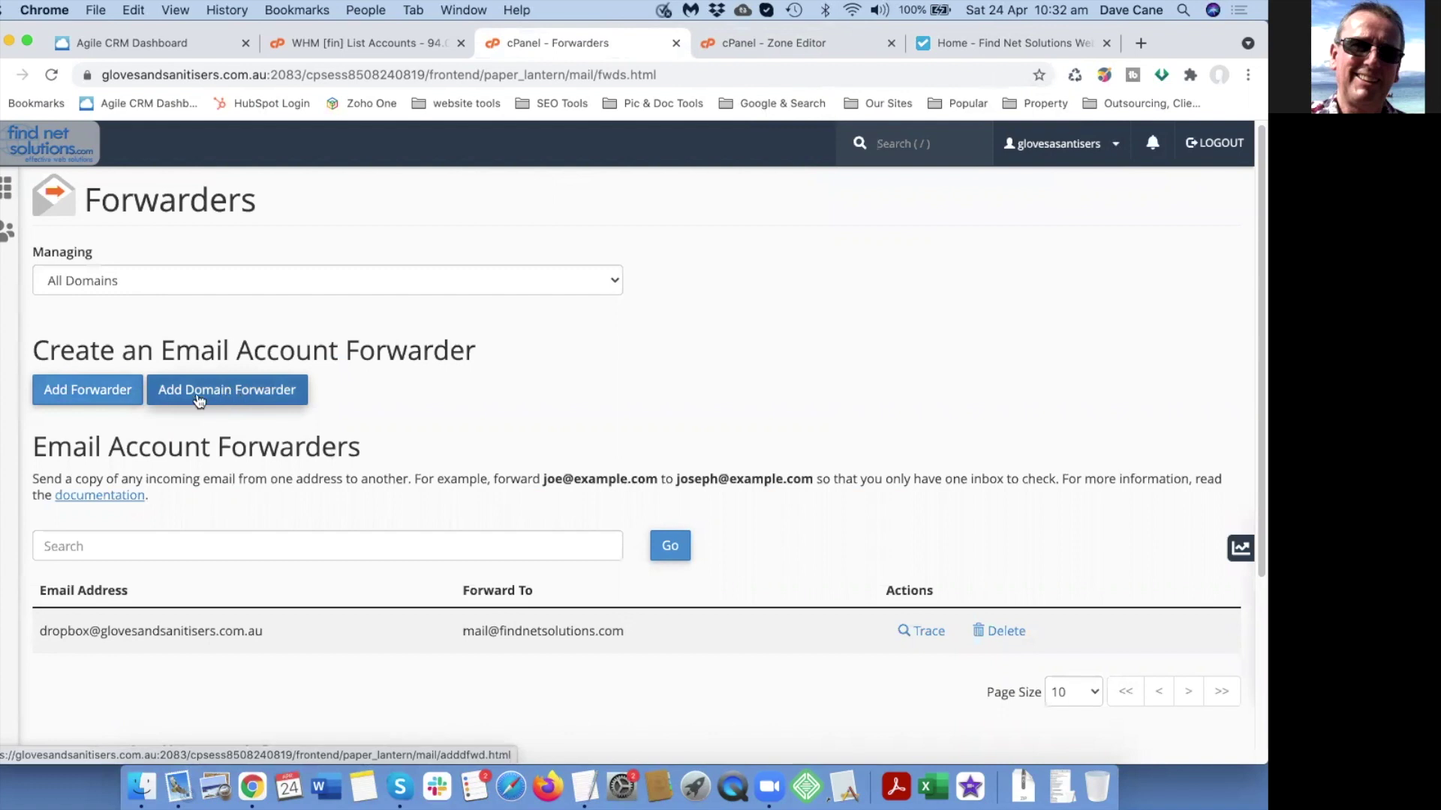
click(70, 391)
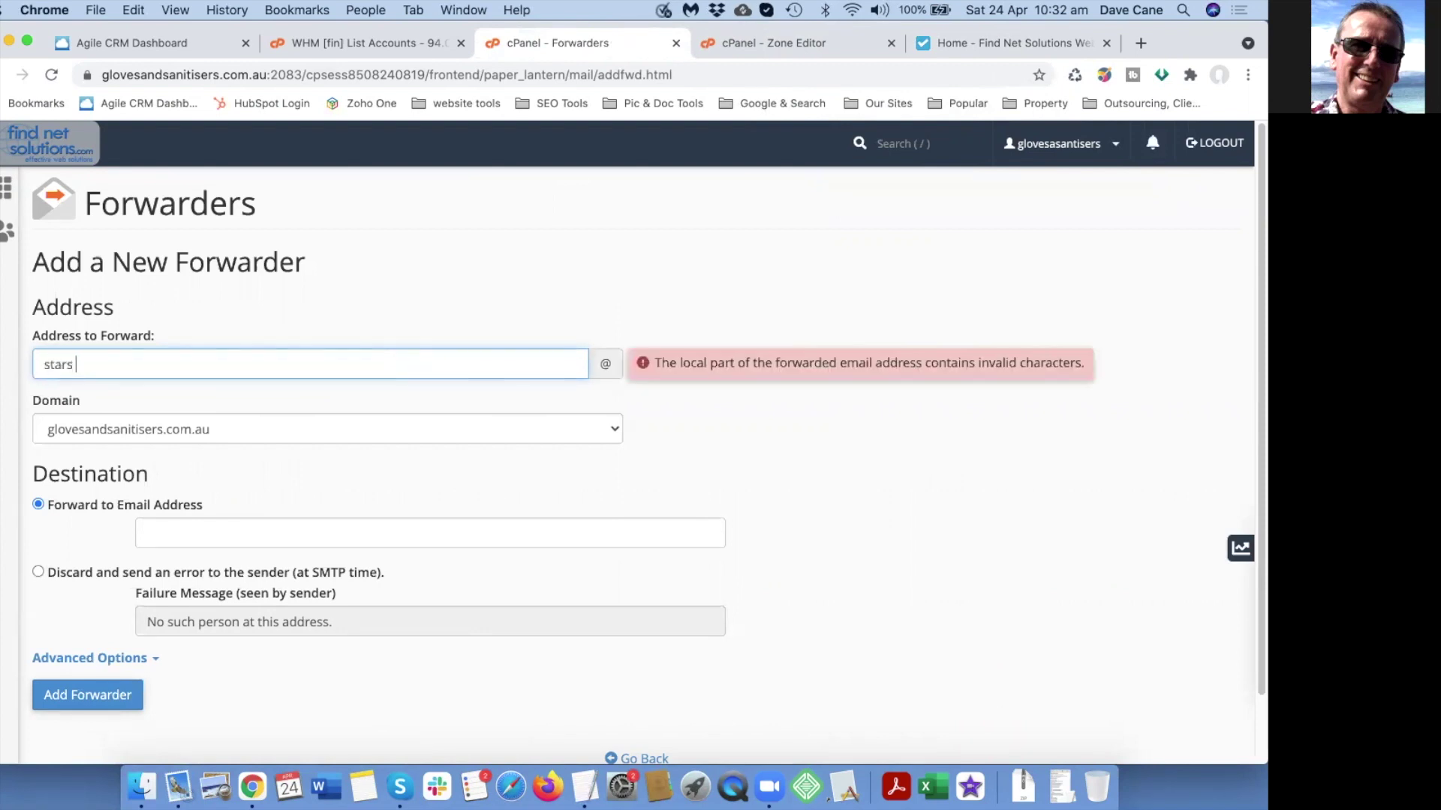
key(BackSpace)
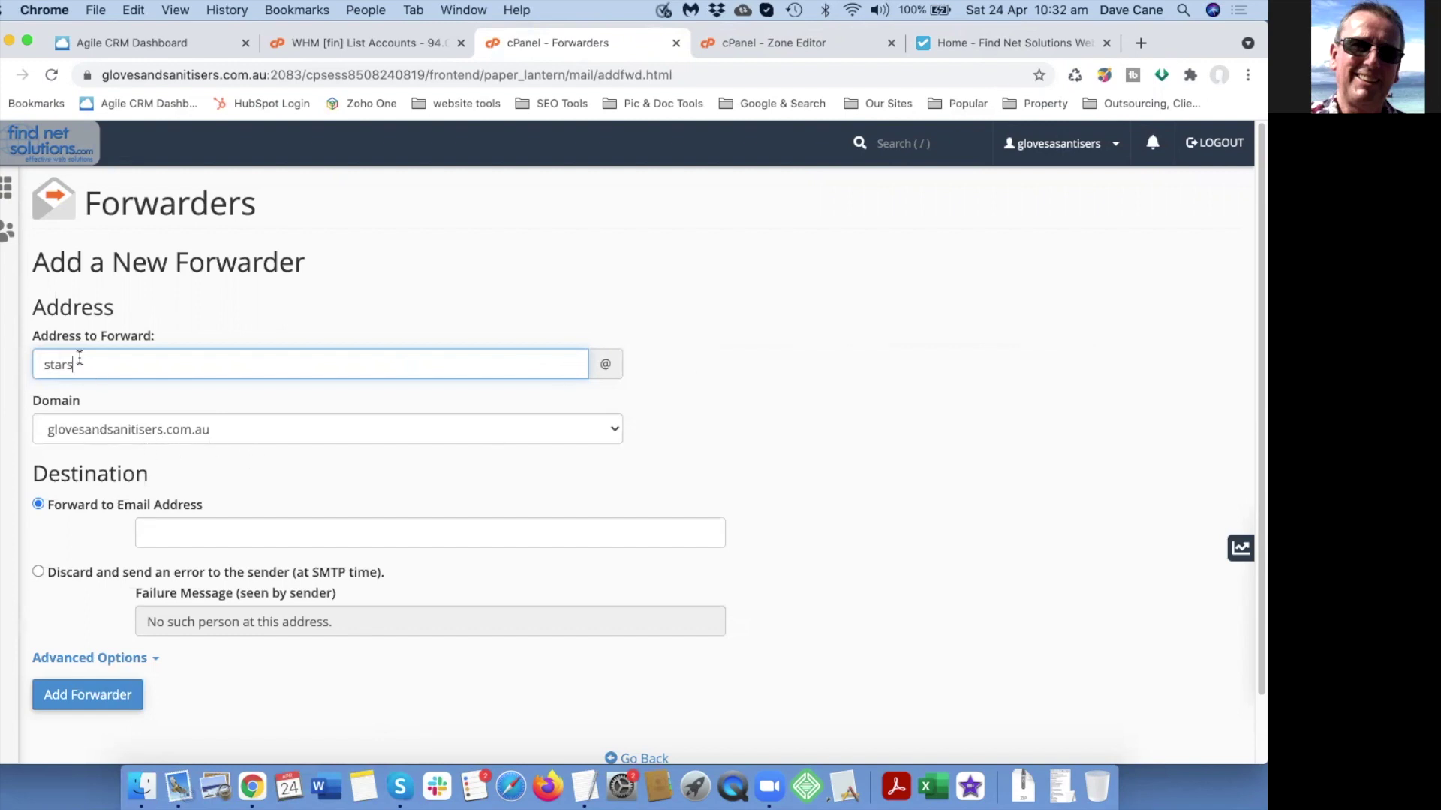
drag(81, 364, 16, 364)
click(196, 534)
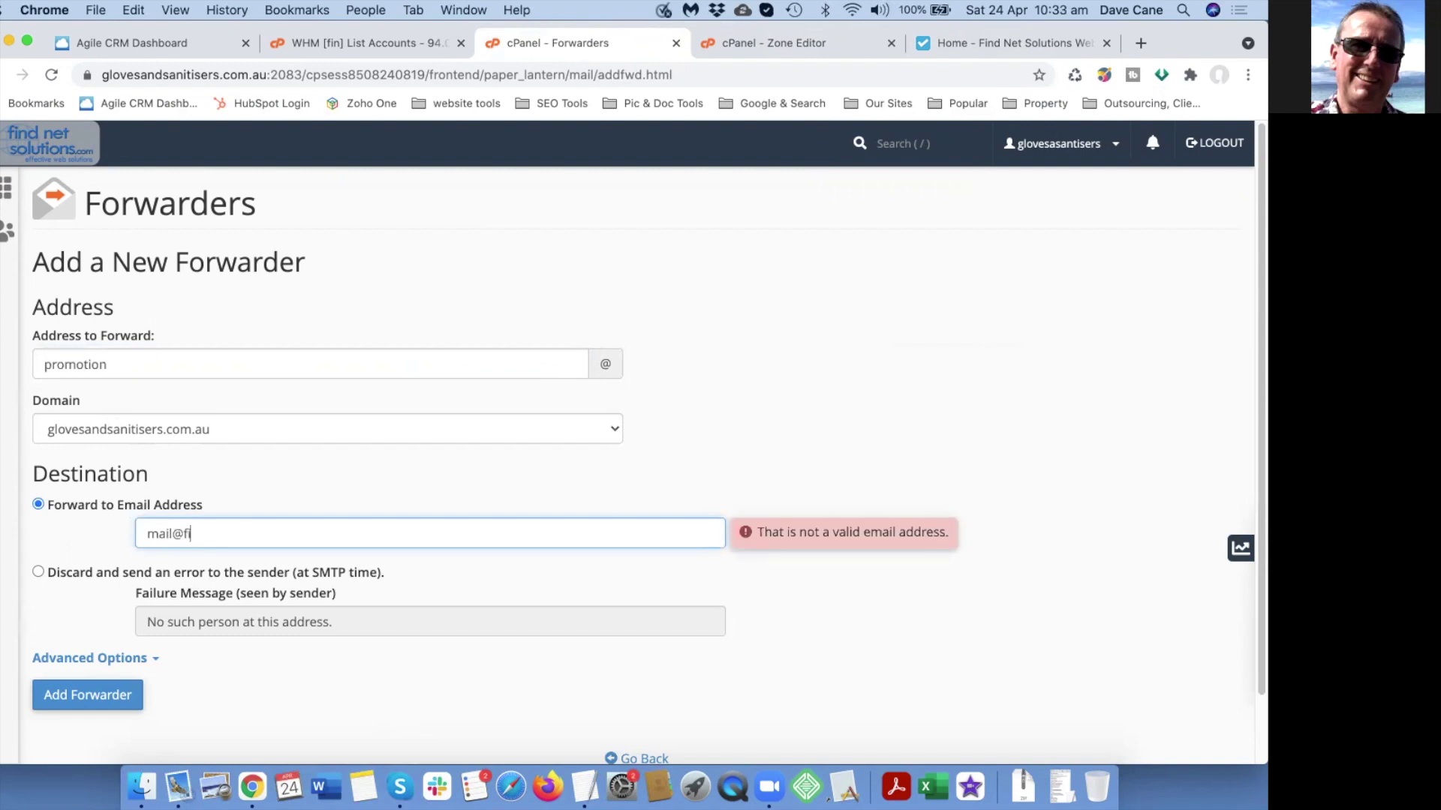
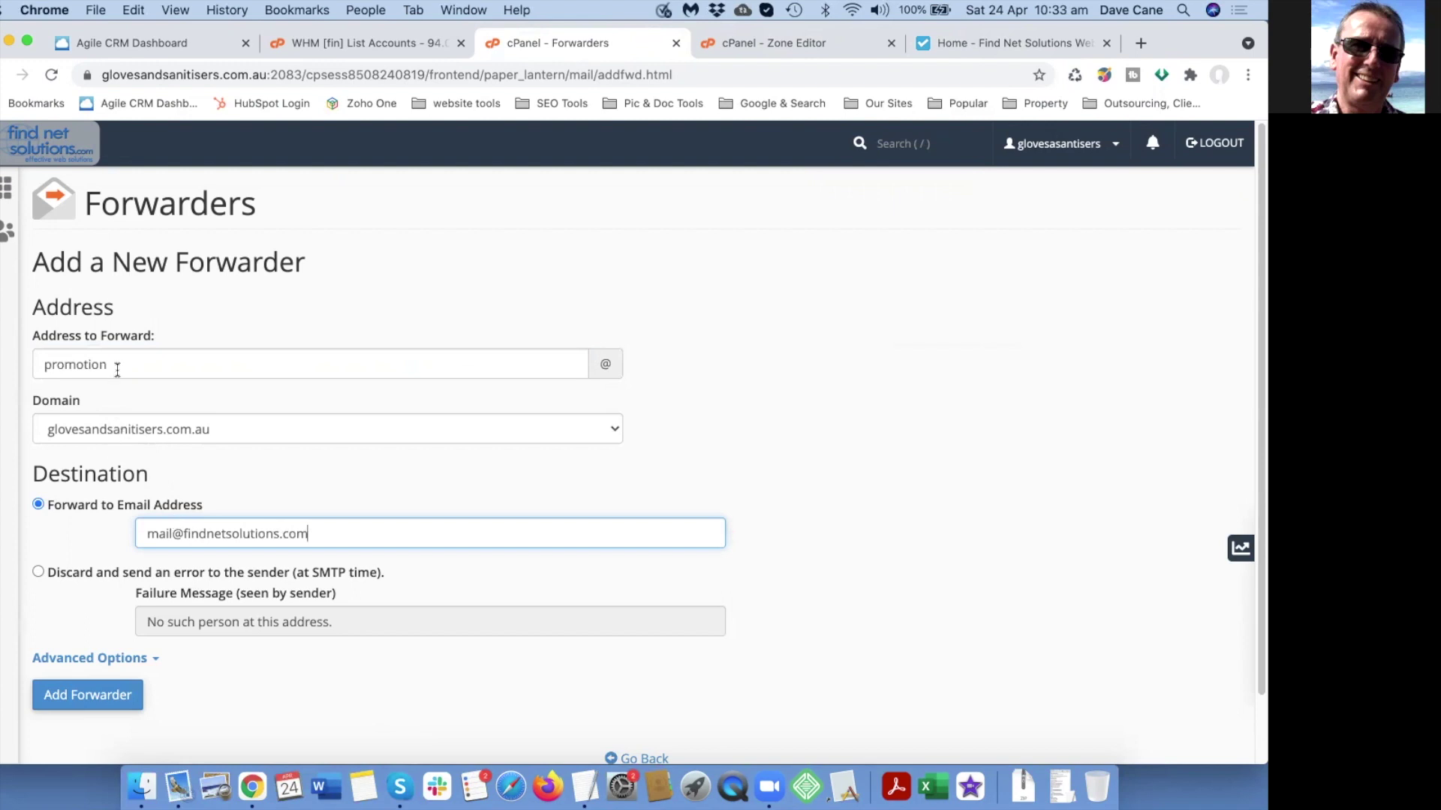
double_click(35, 365)
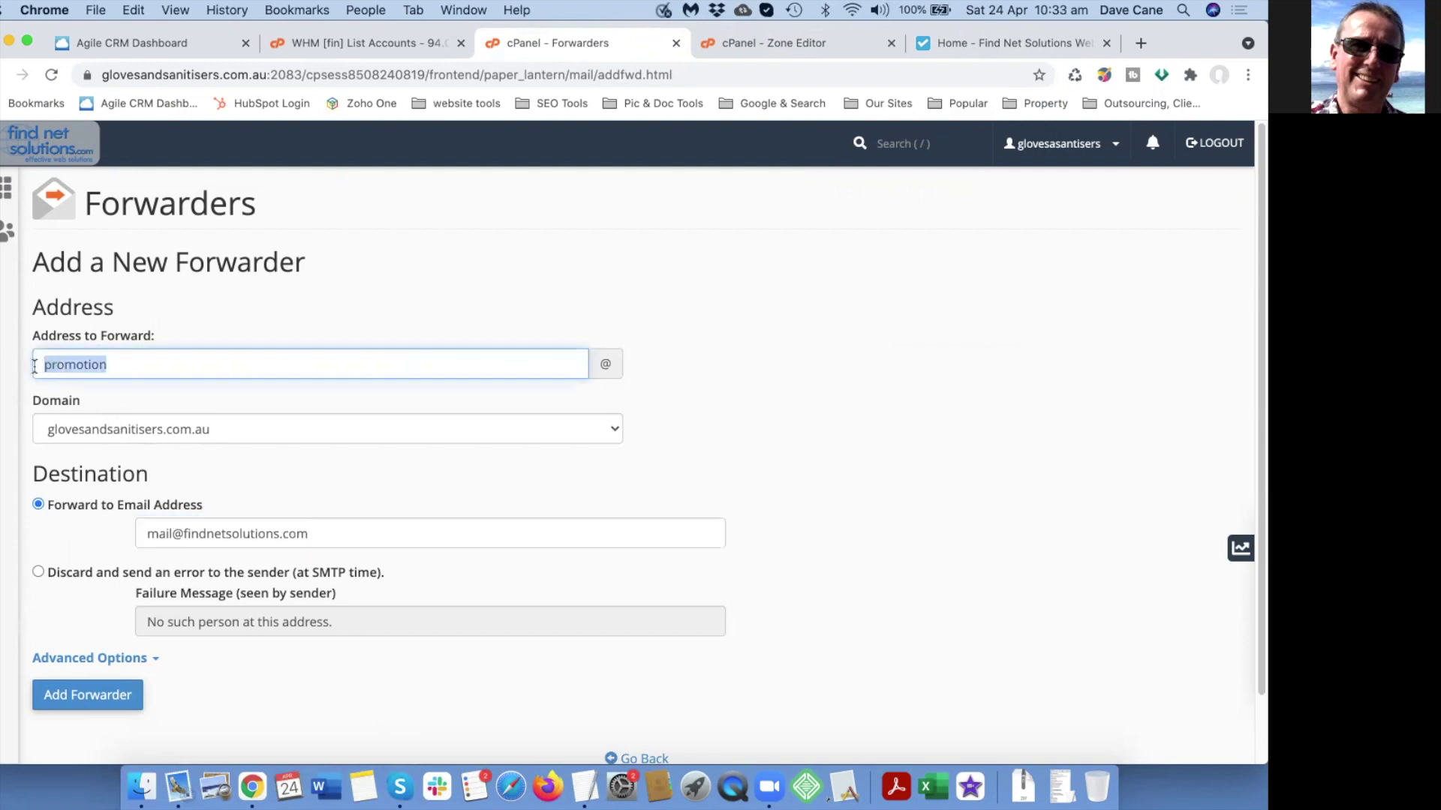
click(162, 367)
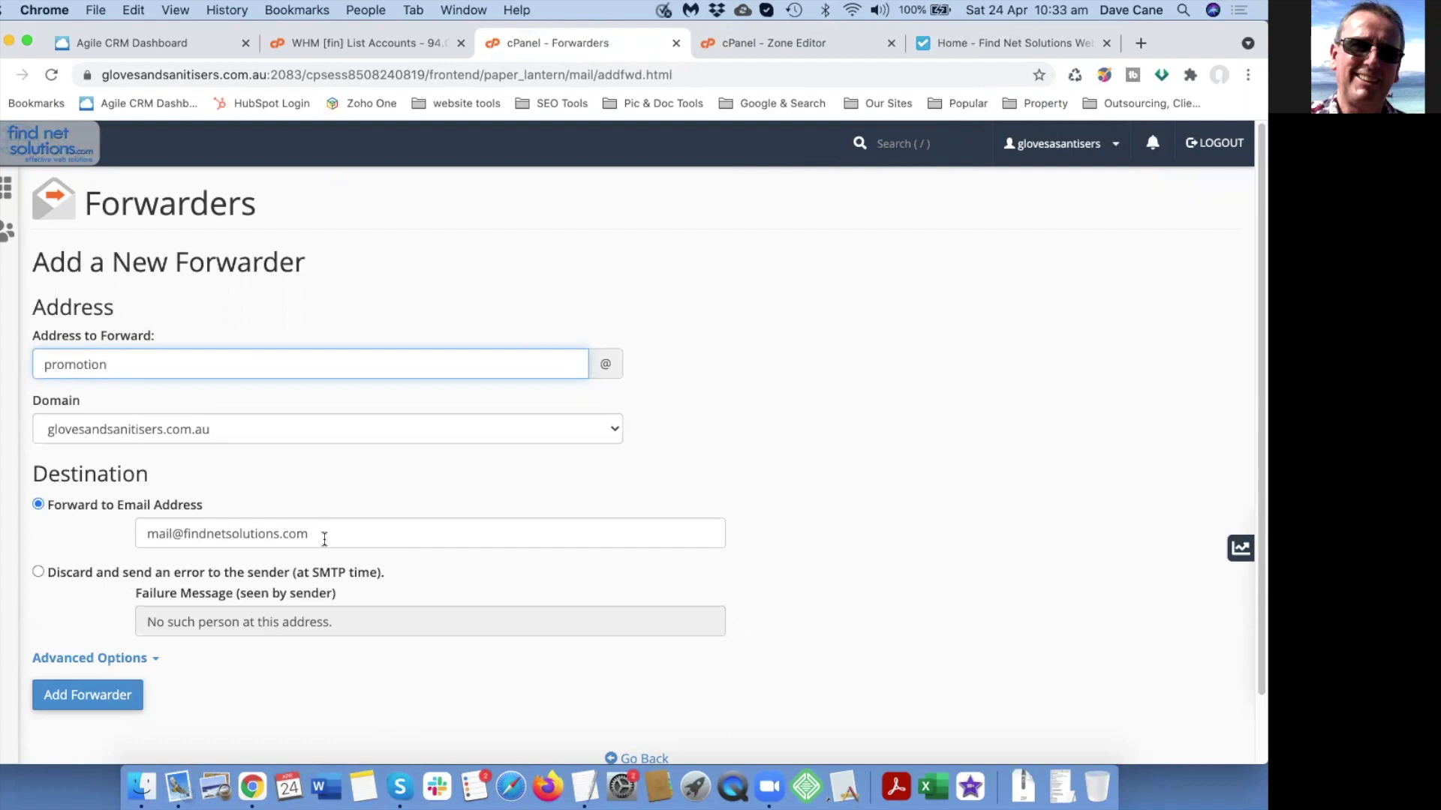
scroll(324, 538, down, 1)
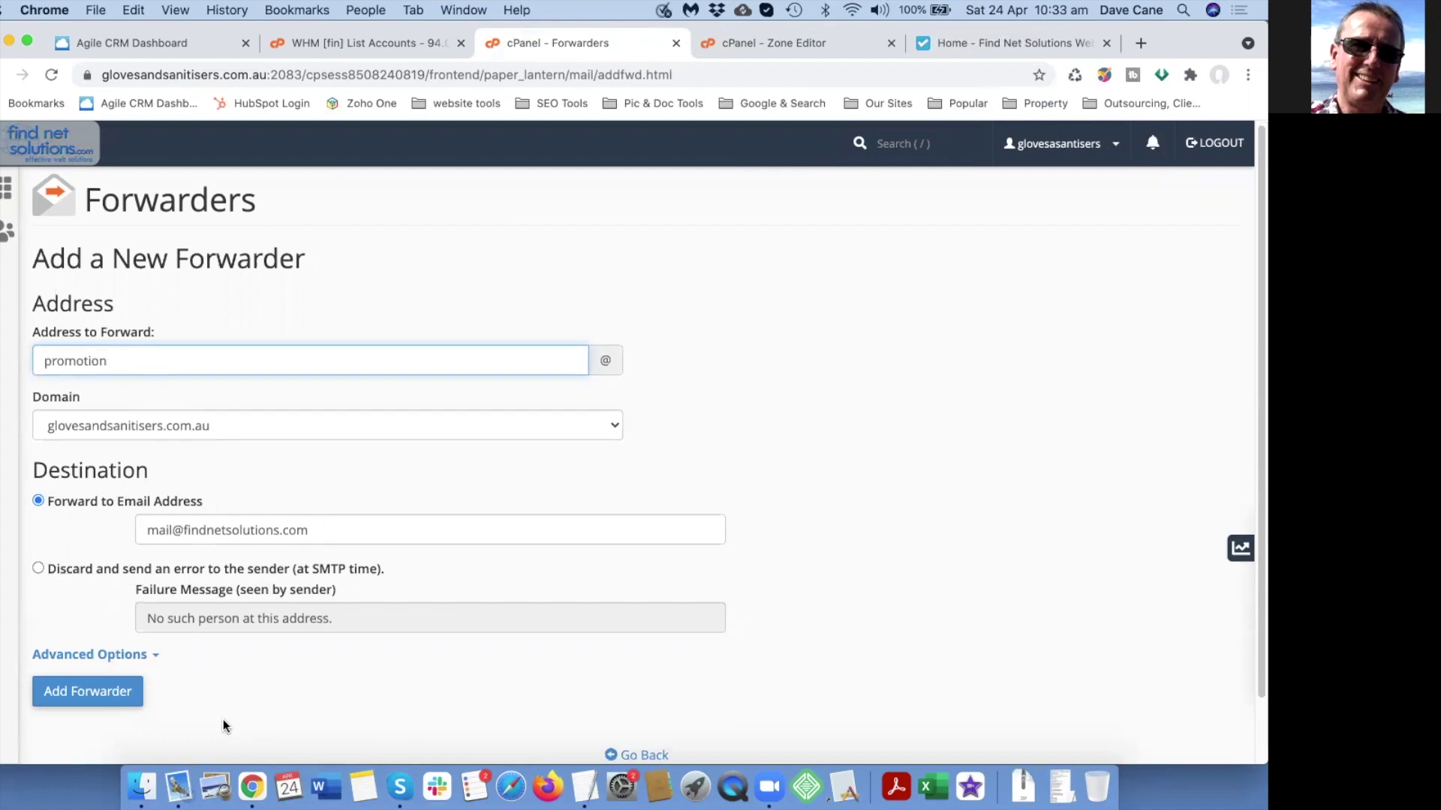
Save the promotion forwarder and review it in the forwarders list.
click(85, 694)
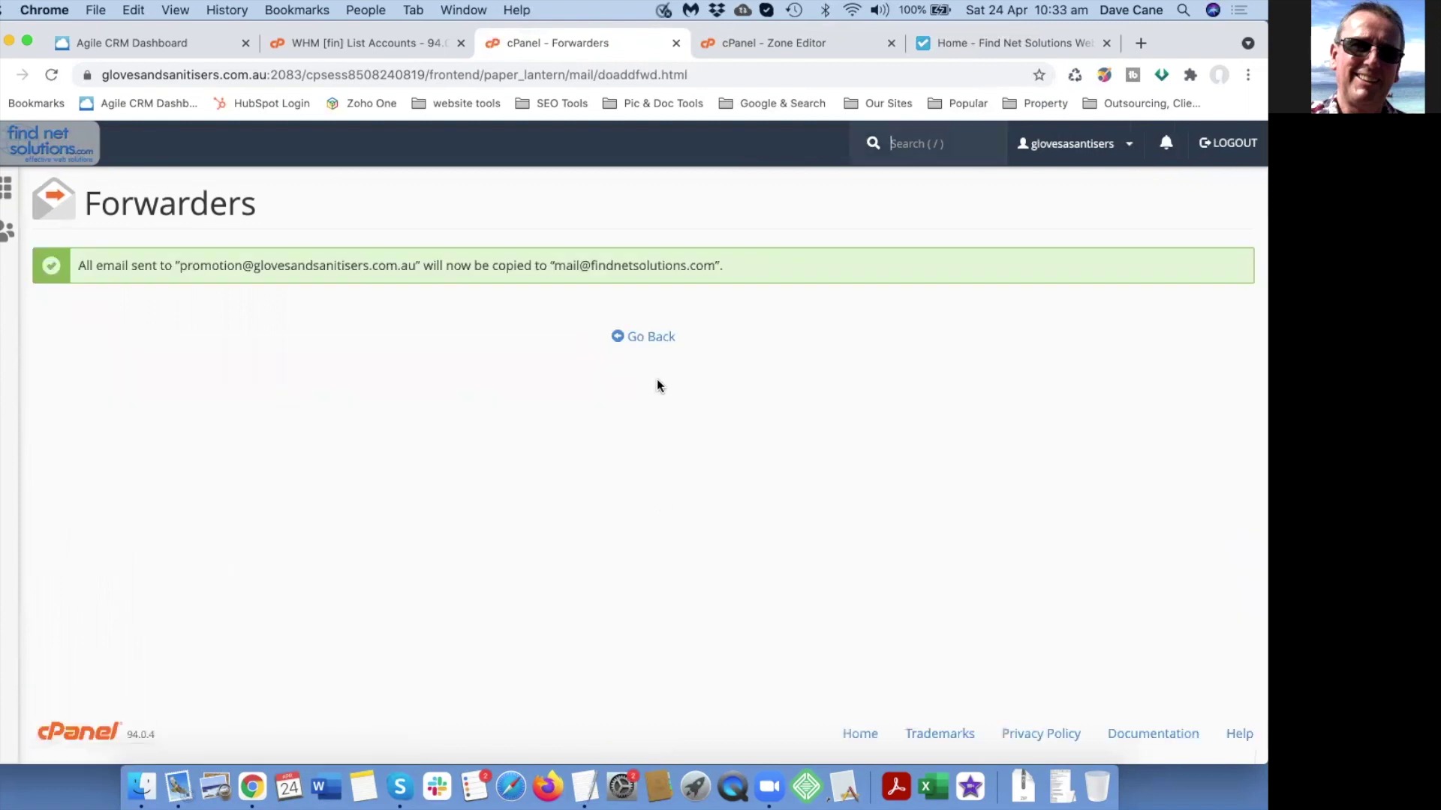
click(655, 339)
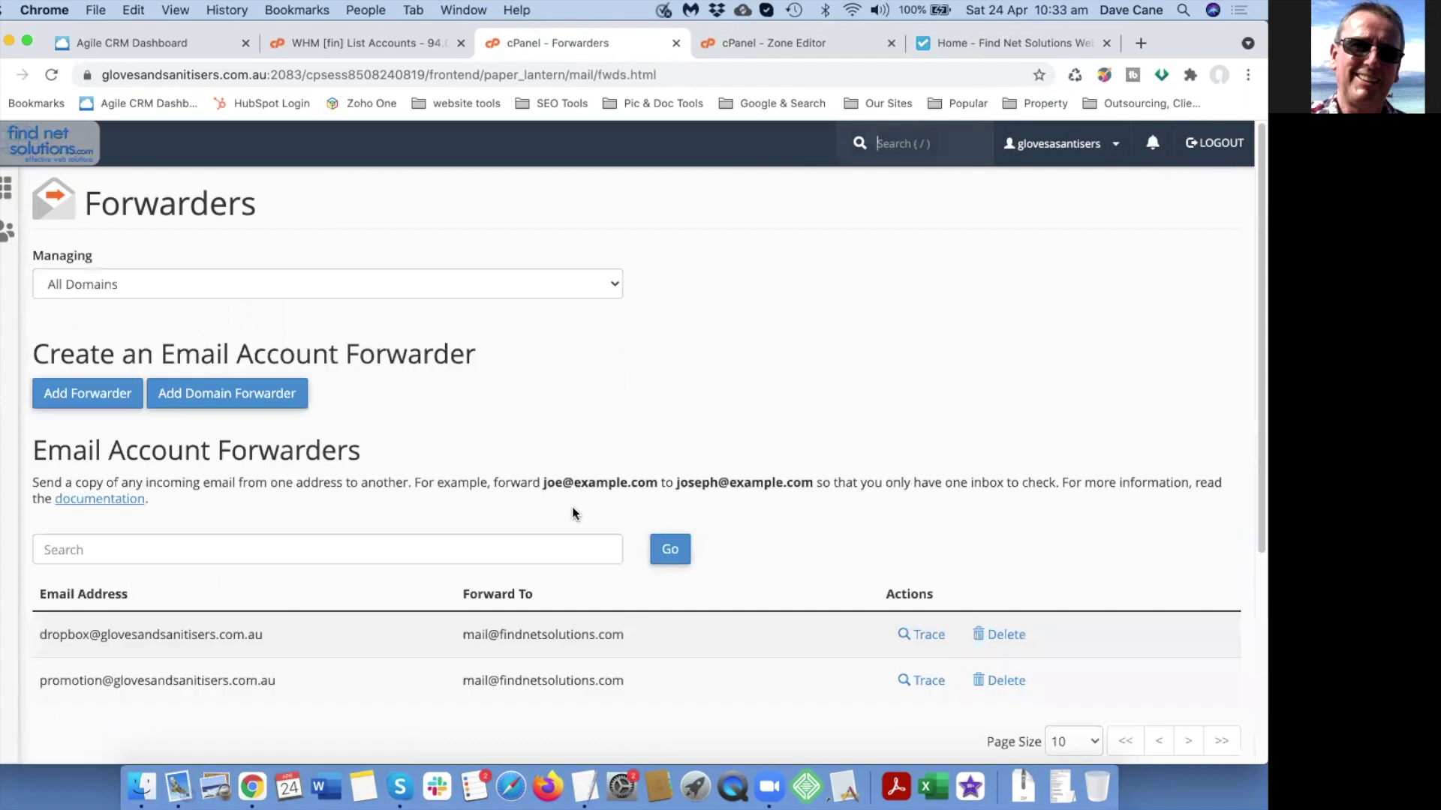
scroll(562, 488, down, 3)
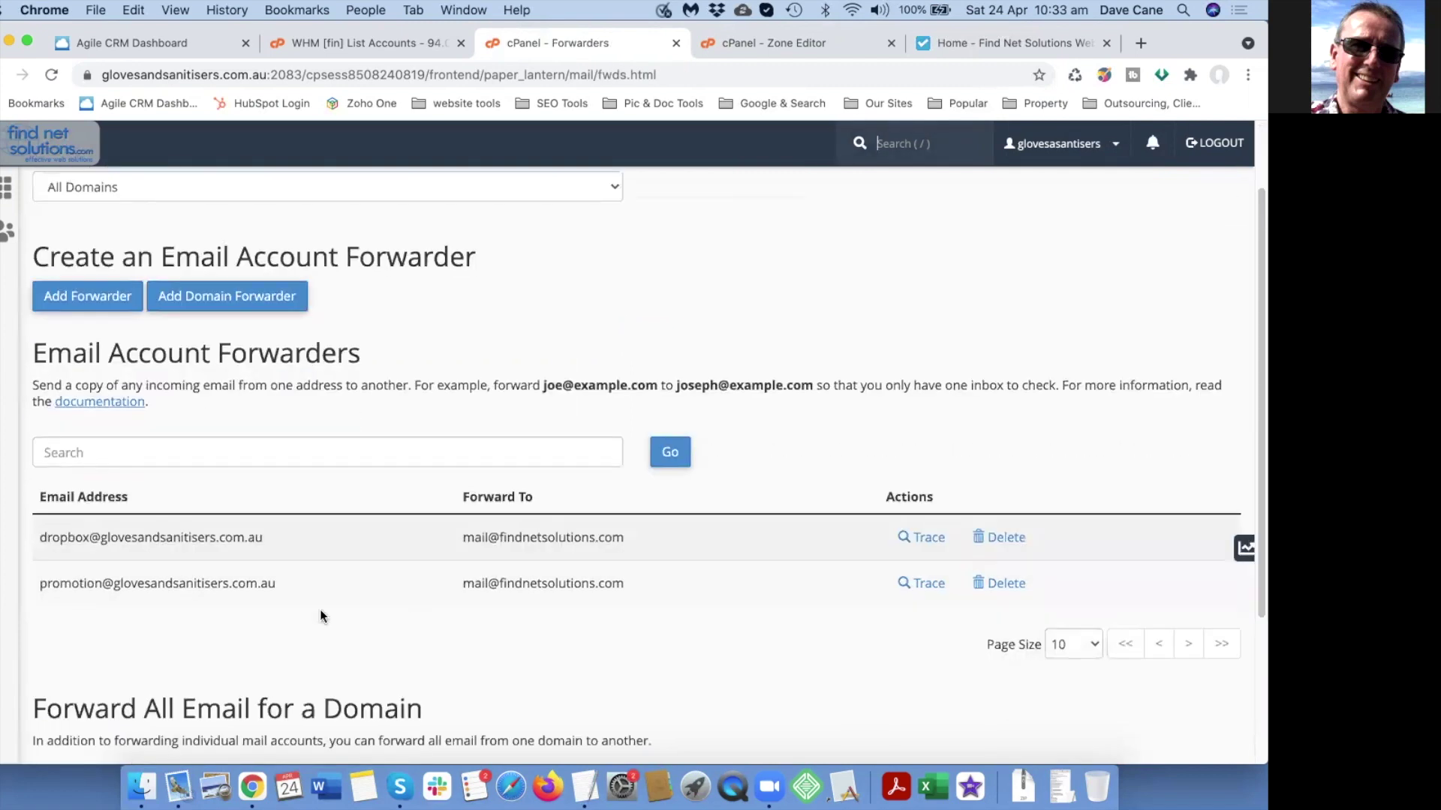
scroll(295, 600, down, 2)
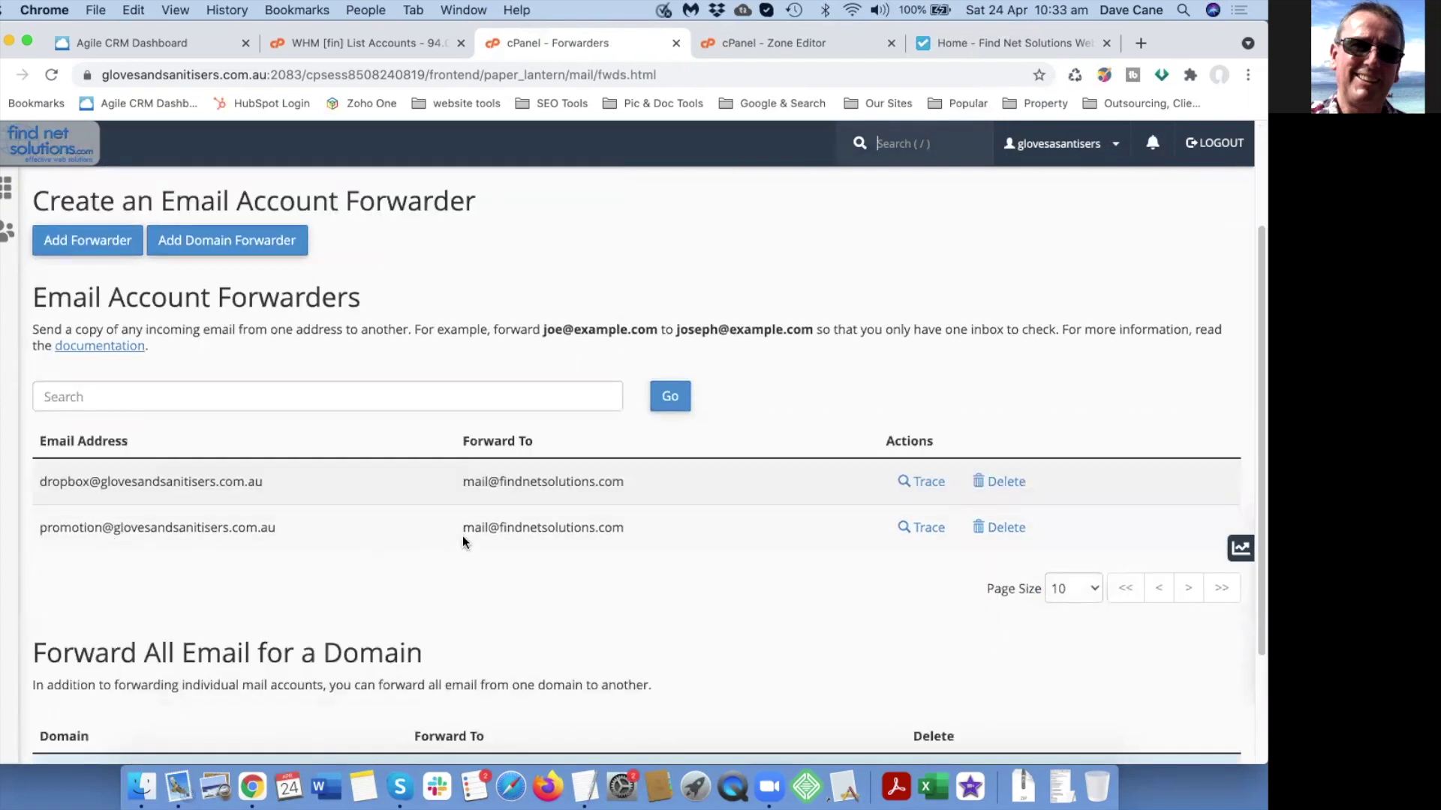
scroll(356, 547, up, 4)
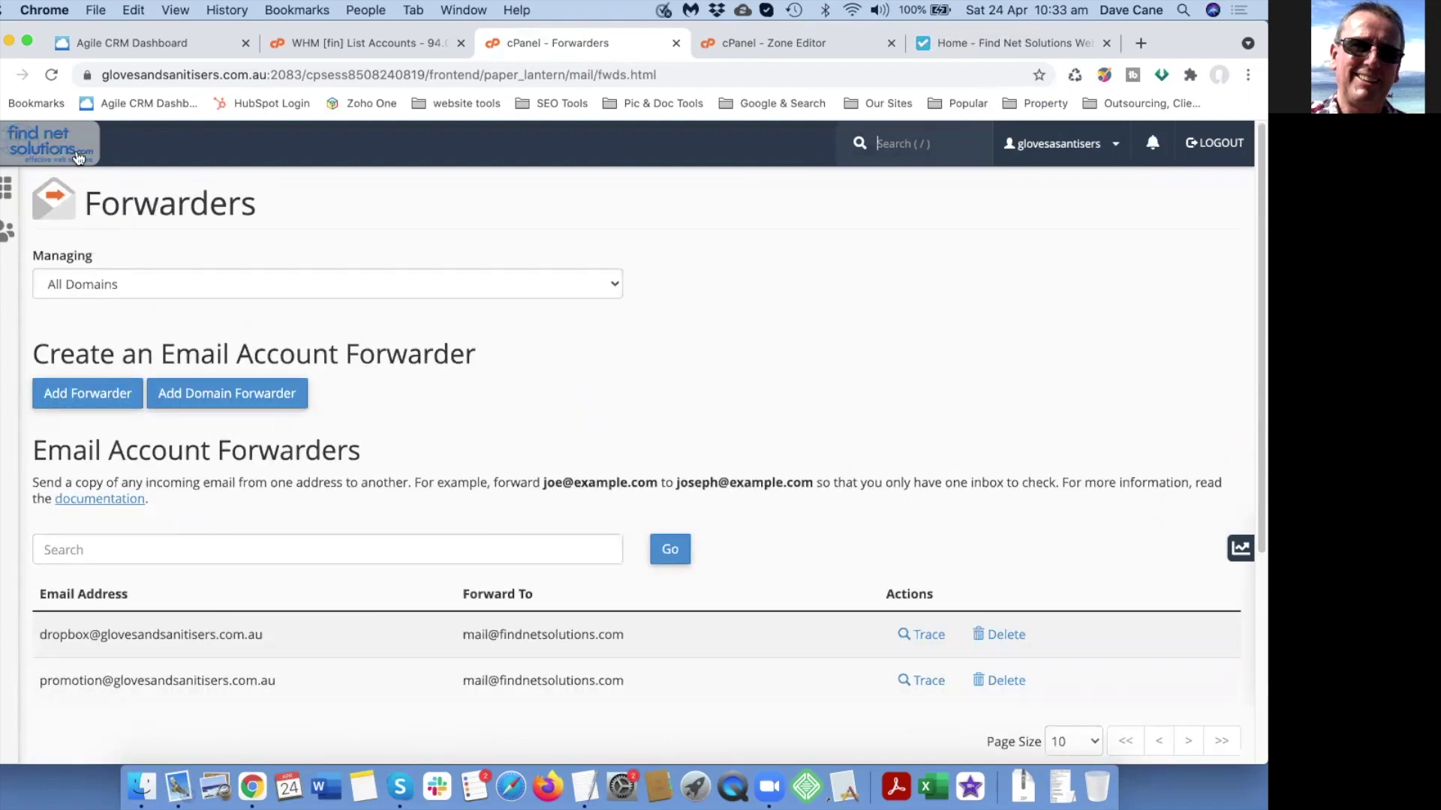
Check the Email Accounts list from cPanel home, then return to the main page.
click(49, 139)
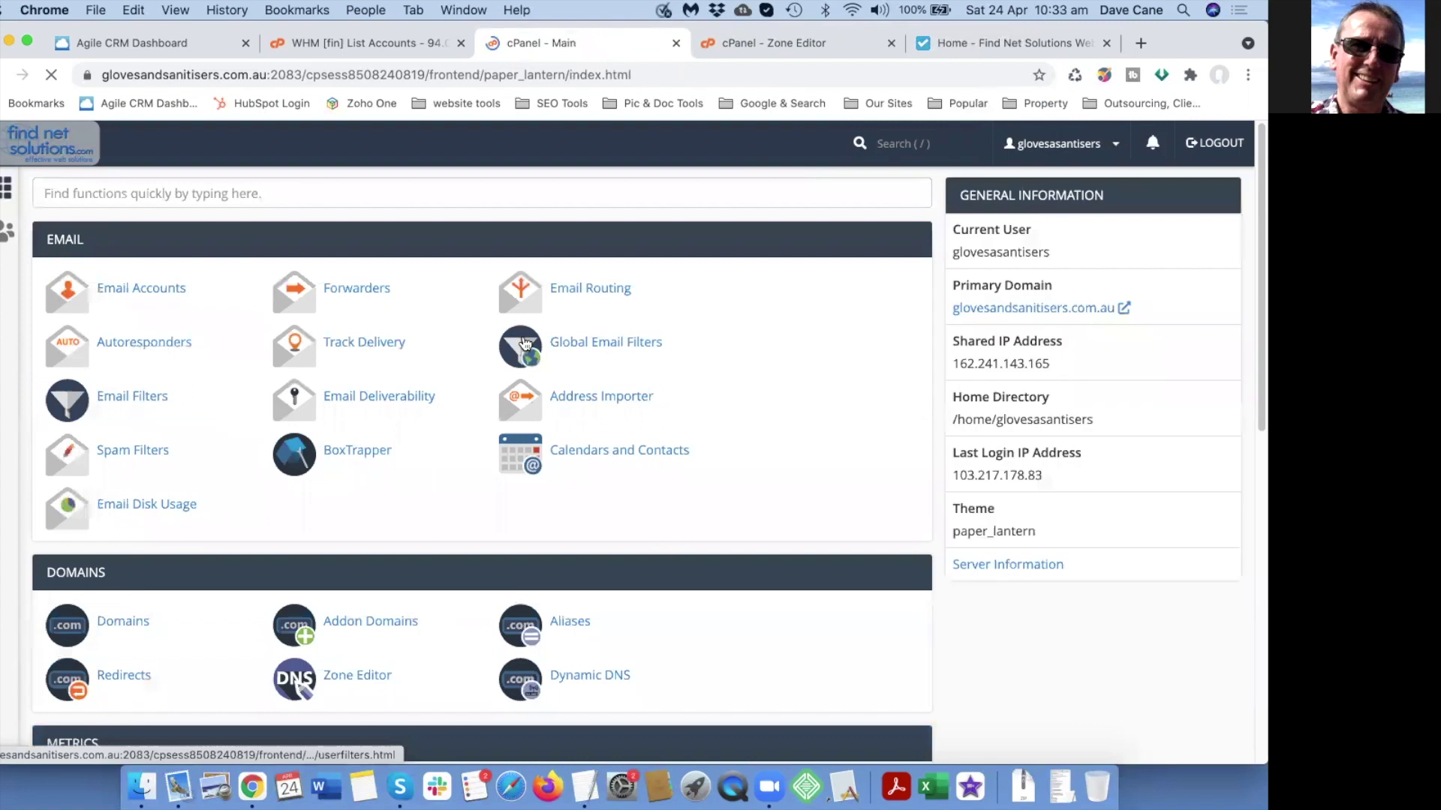
click(133, 290)
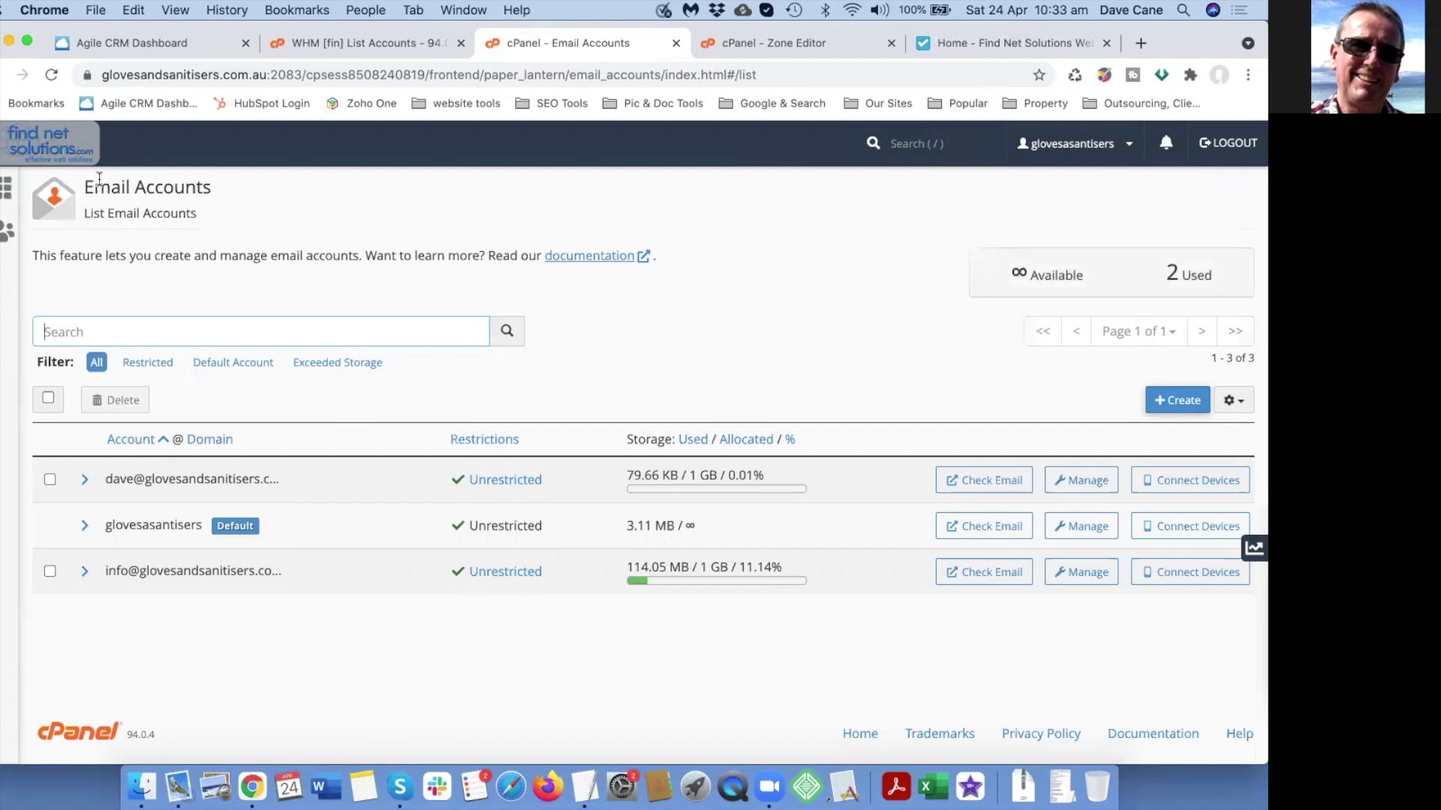
click(56, 150)
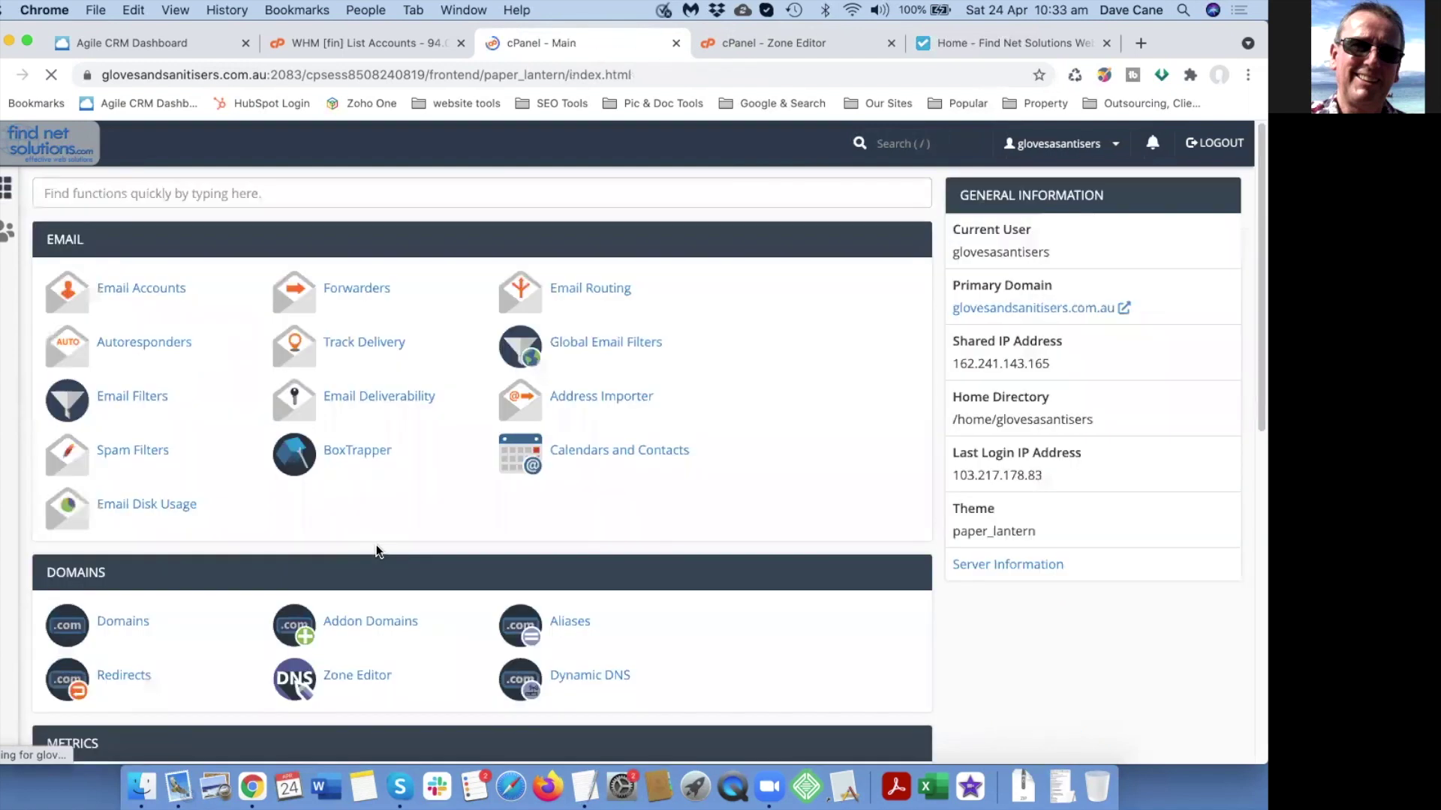
click(352, 287)
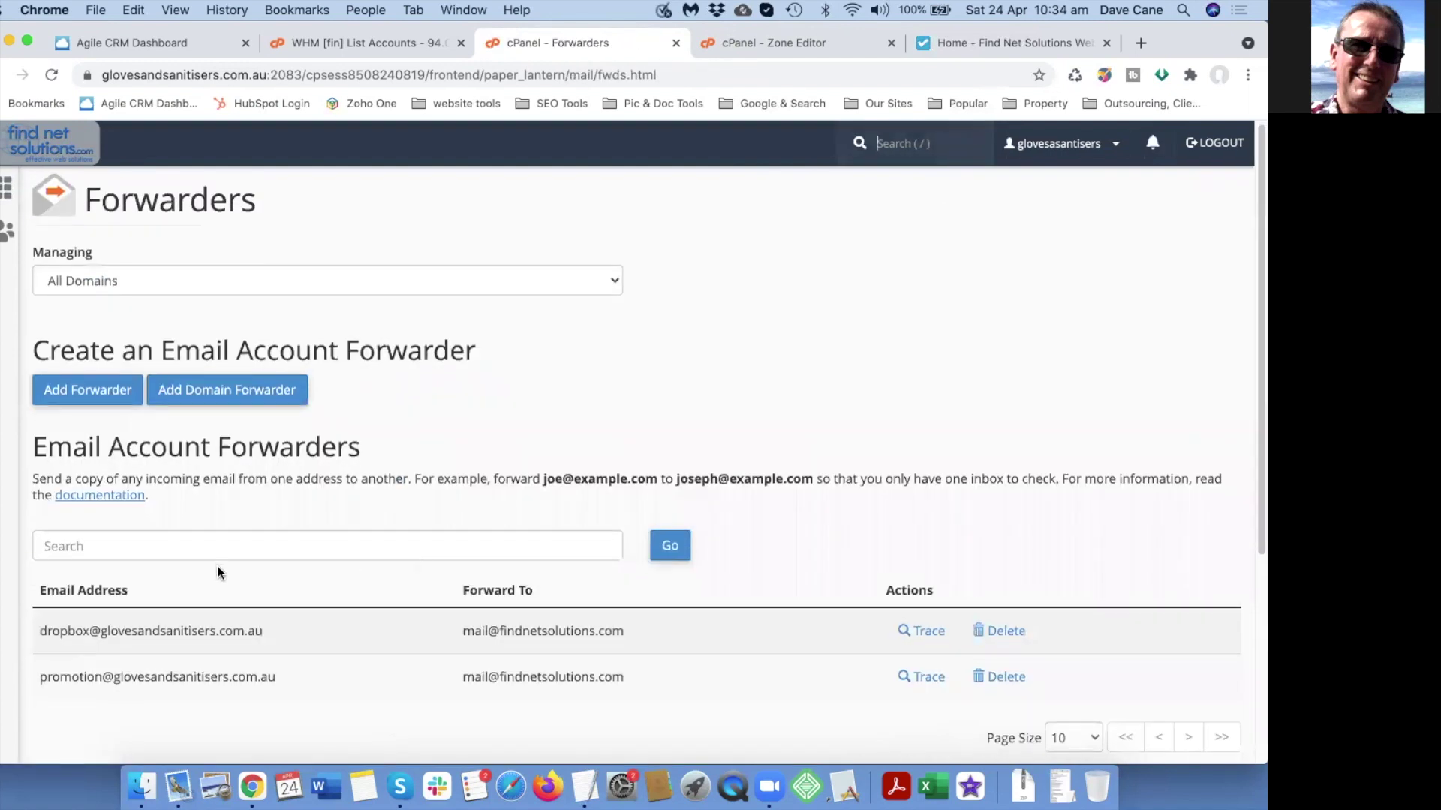
scroll(218, 571, down, 2)
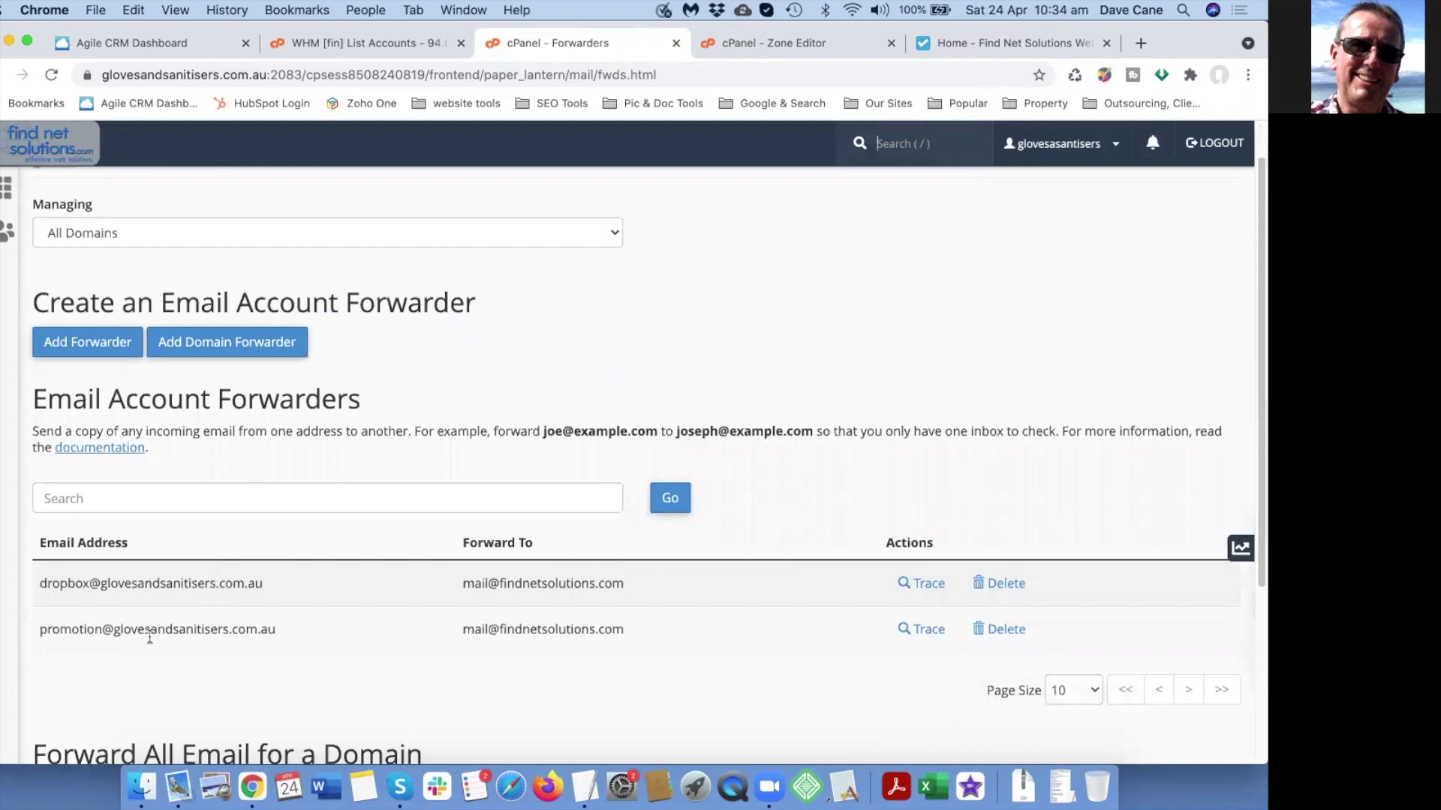
drag(39, 630, 256, 642)
click(278, 646)
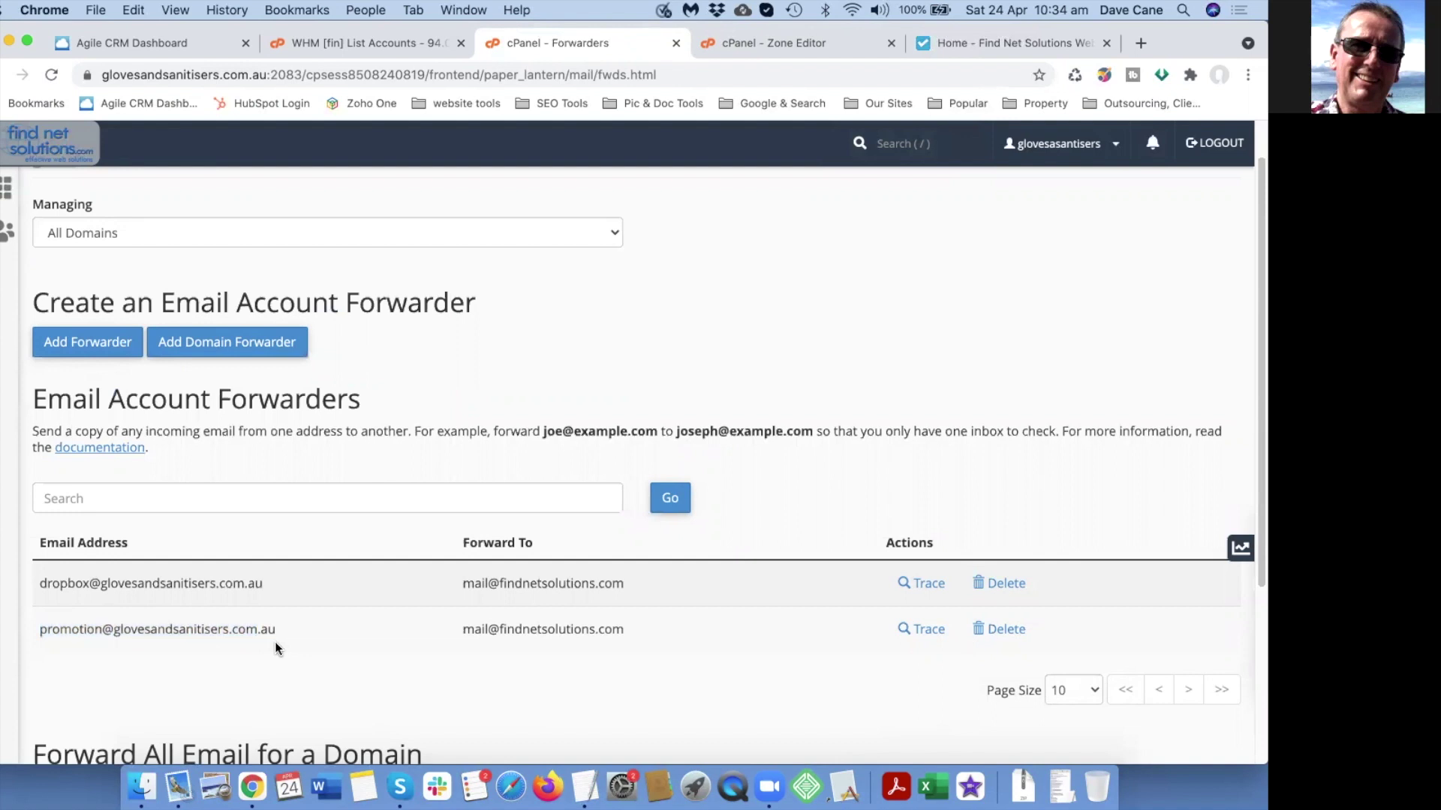
drag(466, 633, 673, 647)
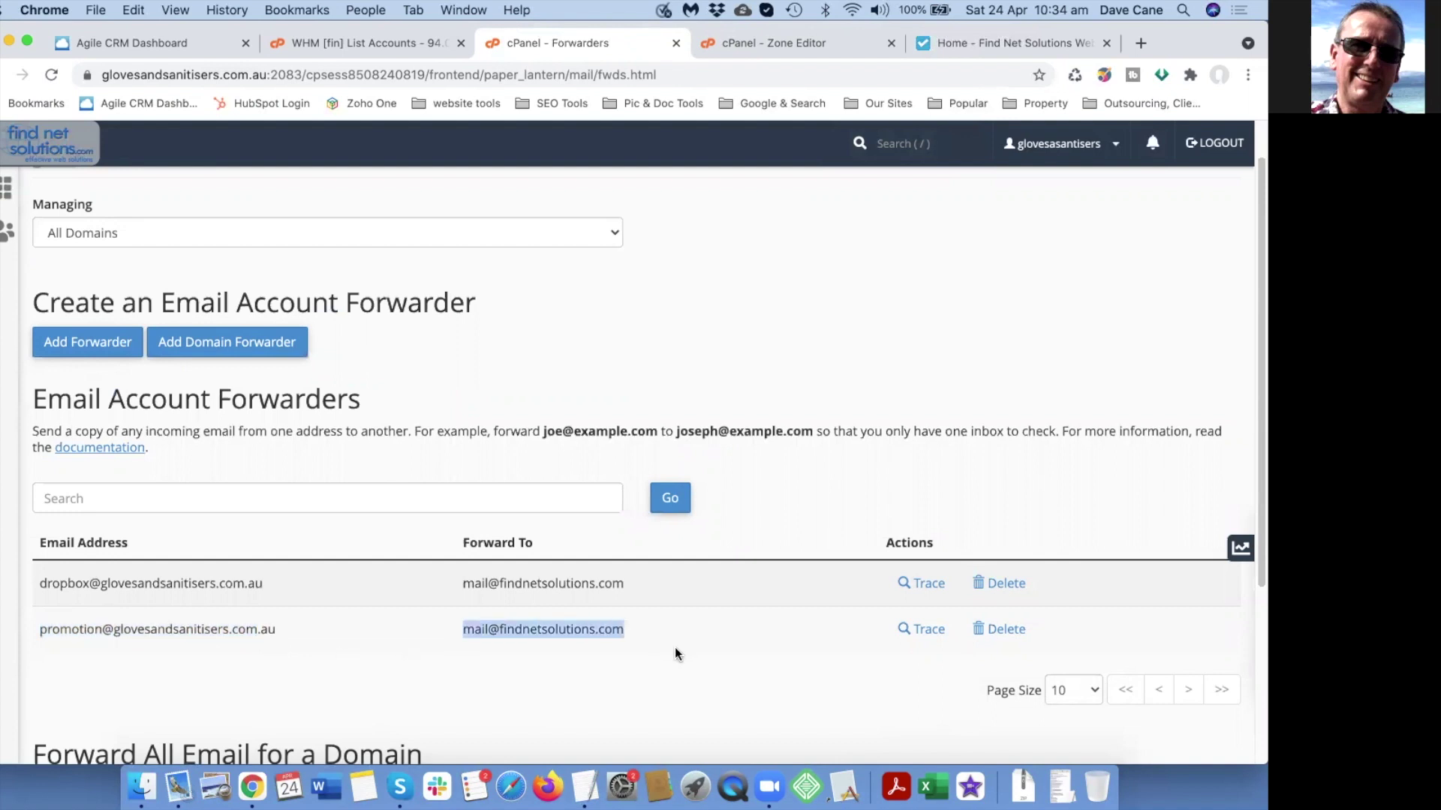
click(674, 647)
click(78, 342)
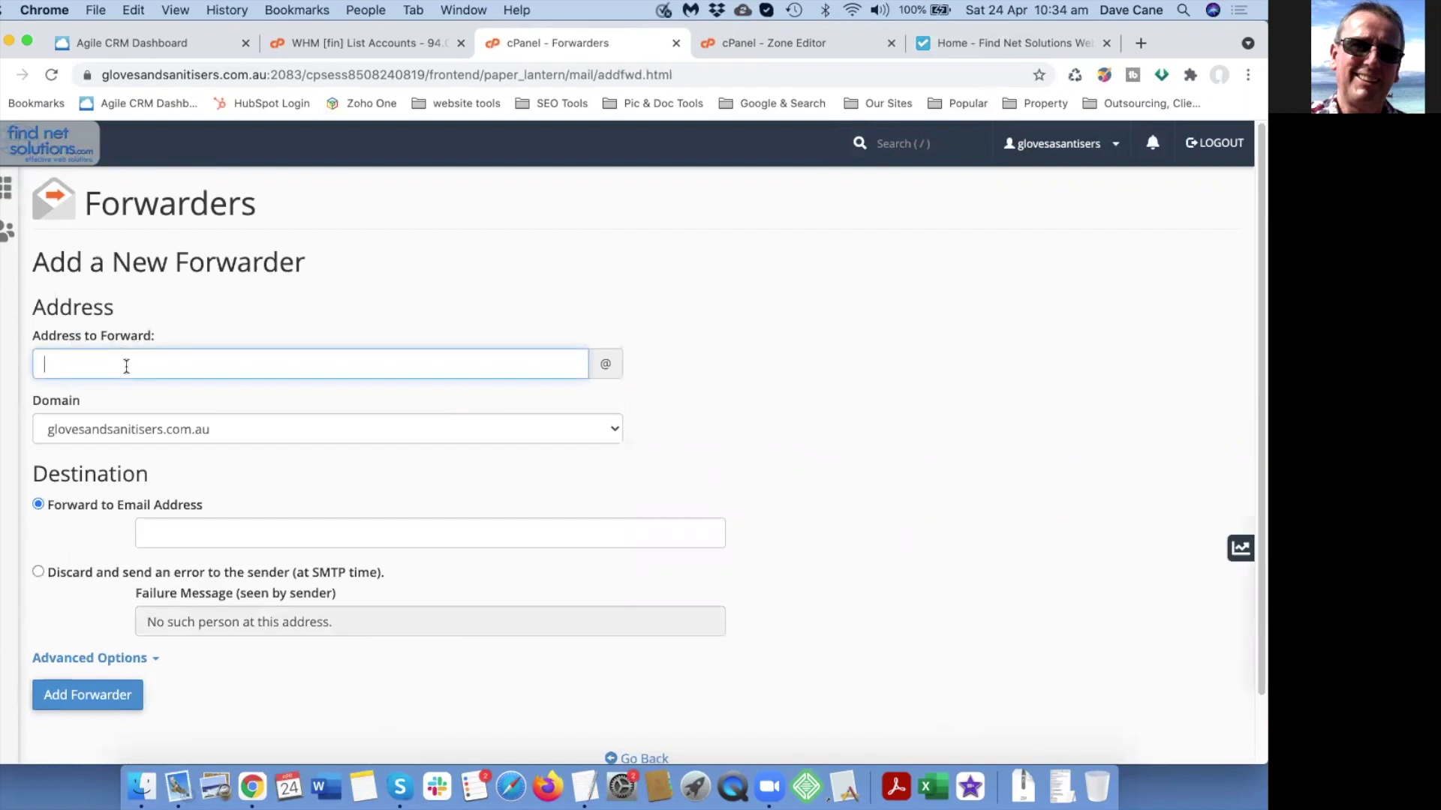
text(temp)
click(175, 529)
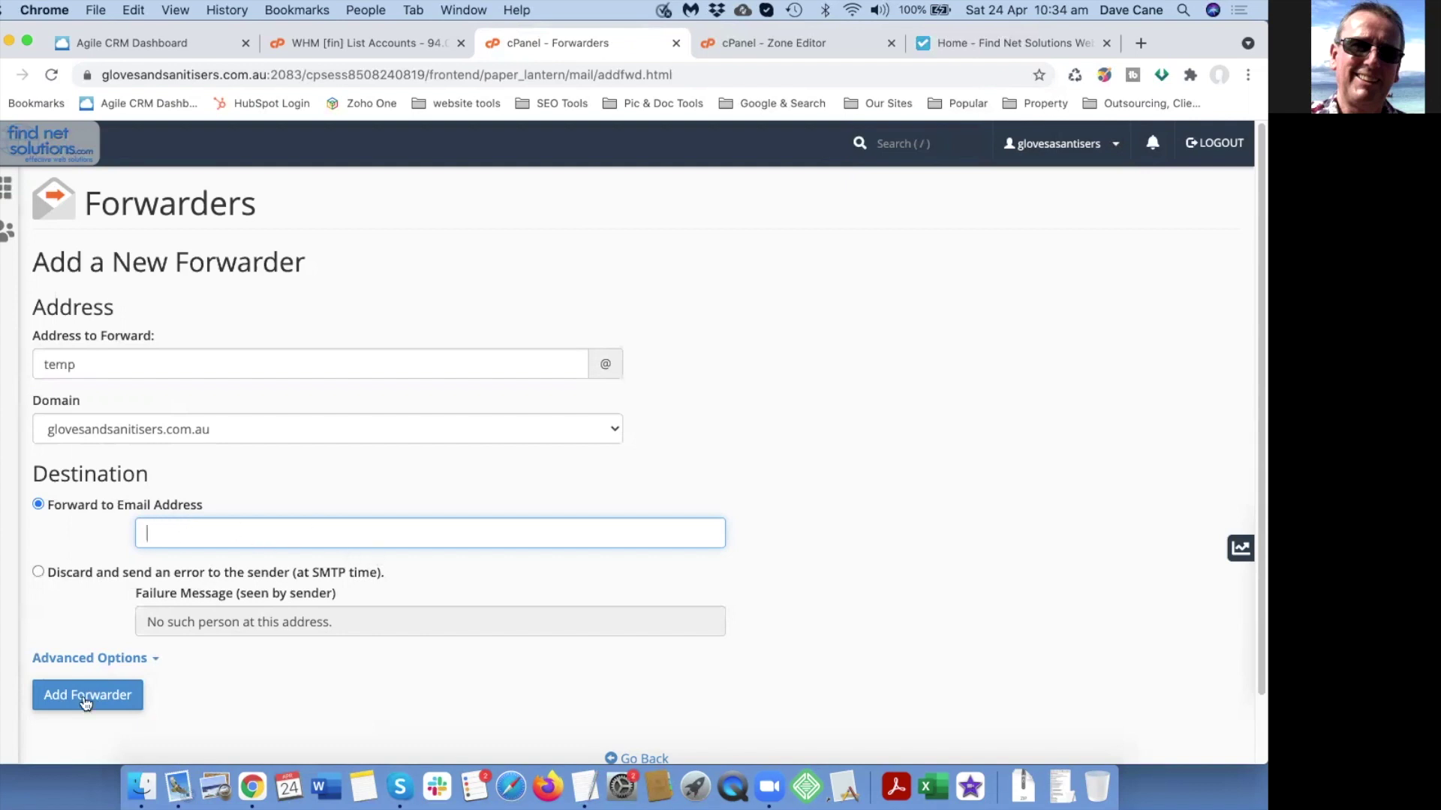
click(66, 150)
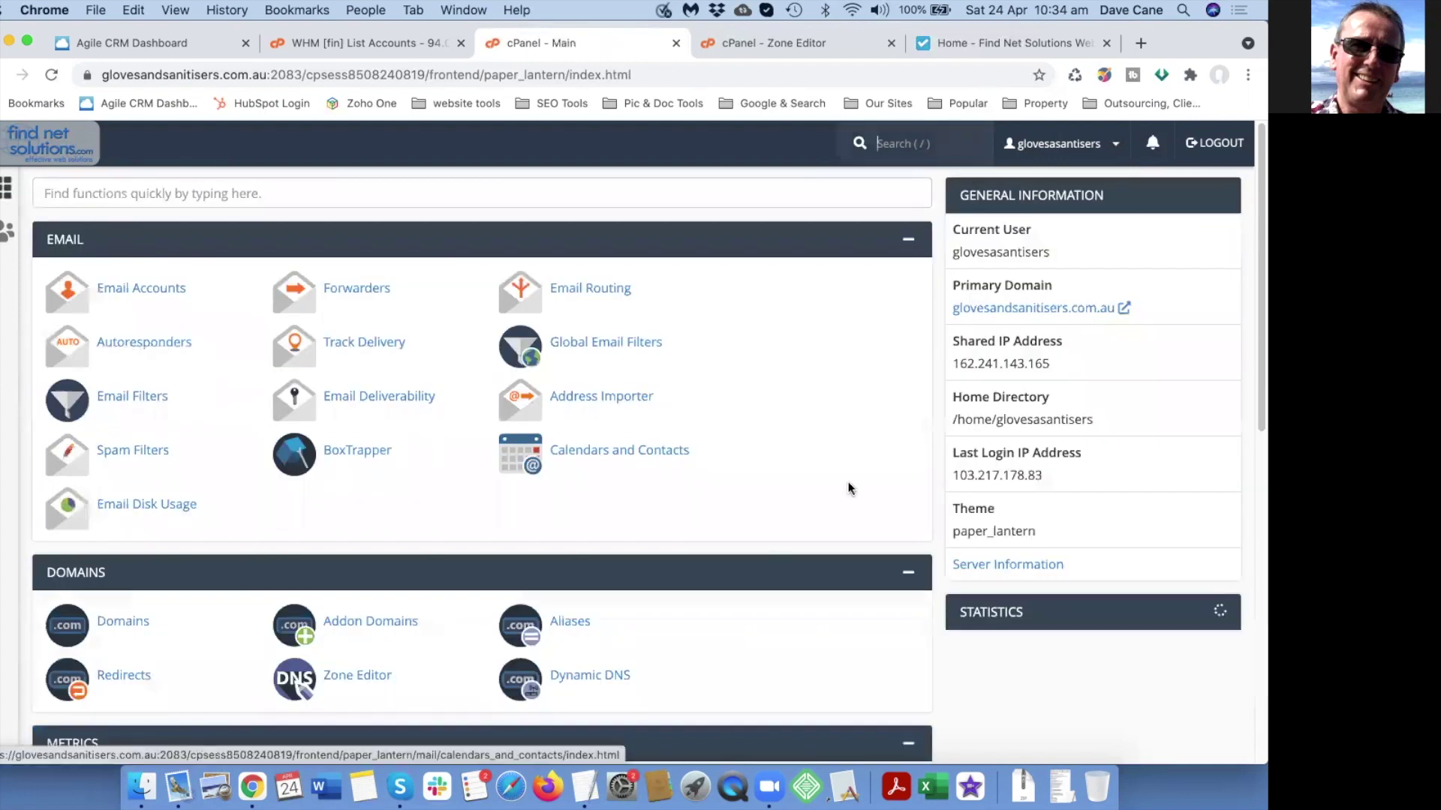
Log out of cPanel and switch to the Find Net Solutions home page tab.
click(1211, 147)
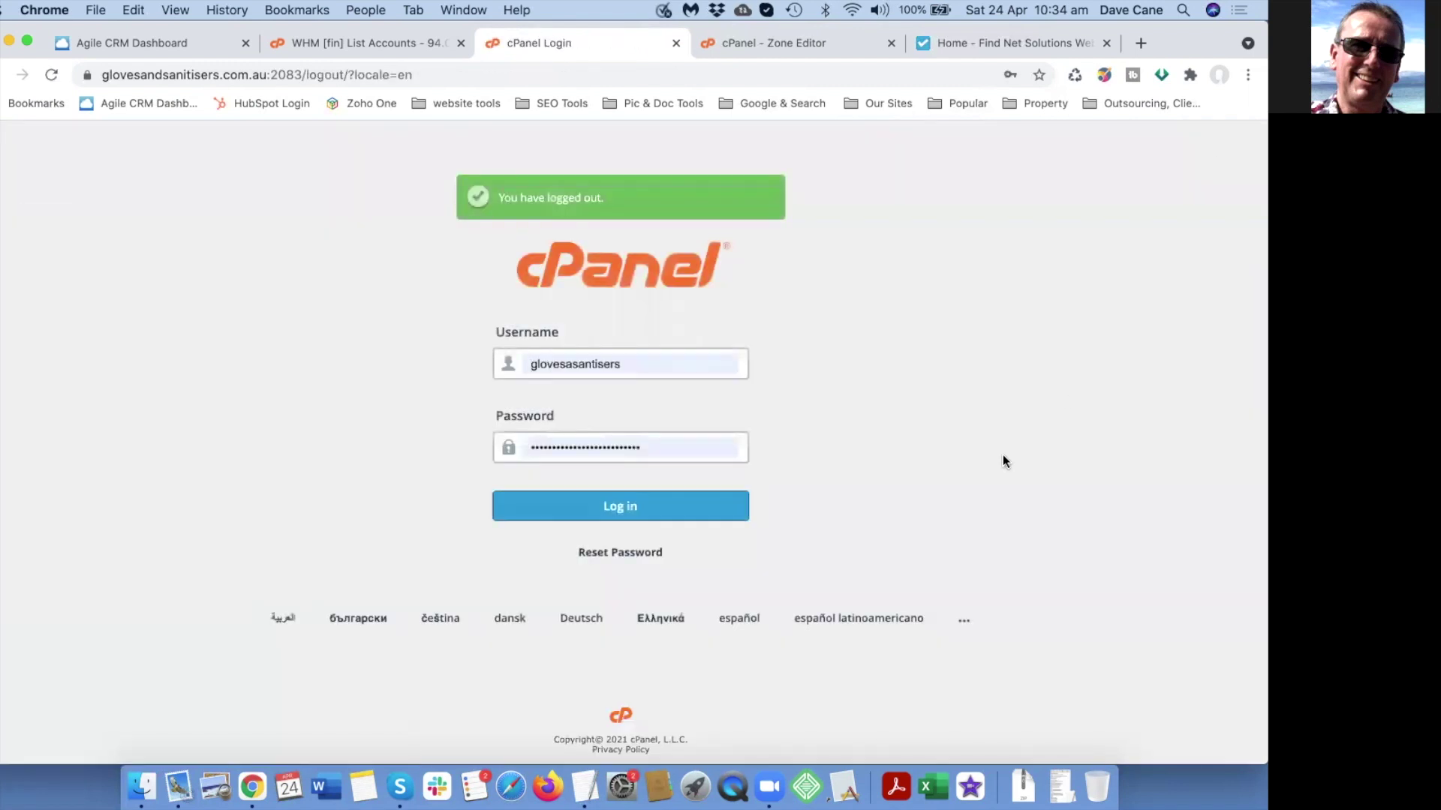
click(968, 39)
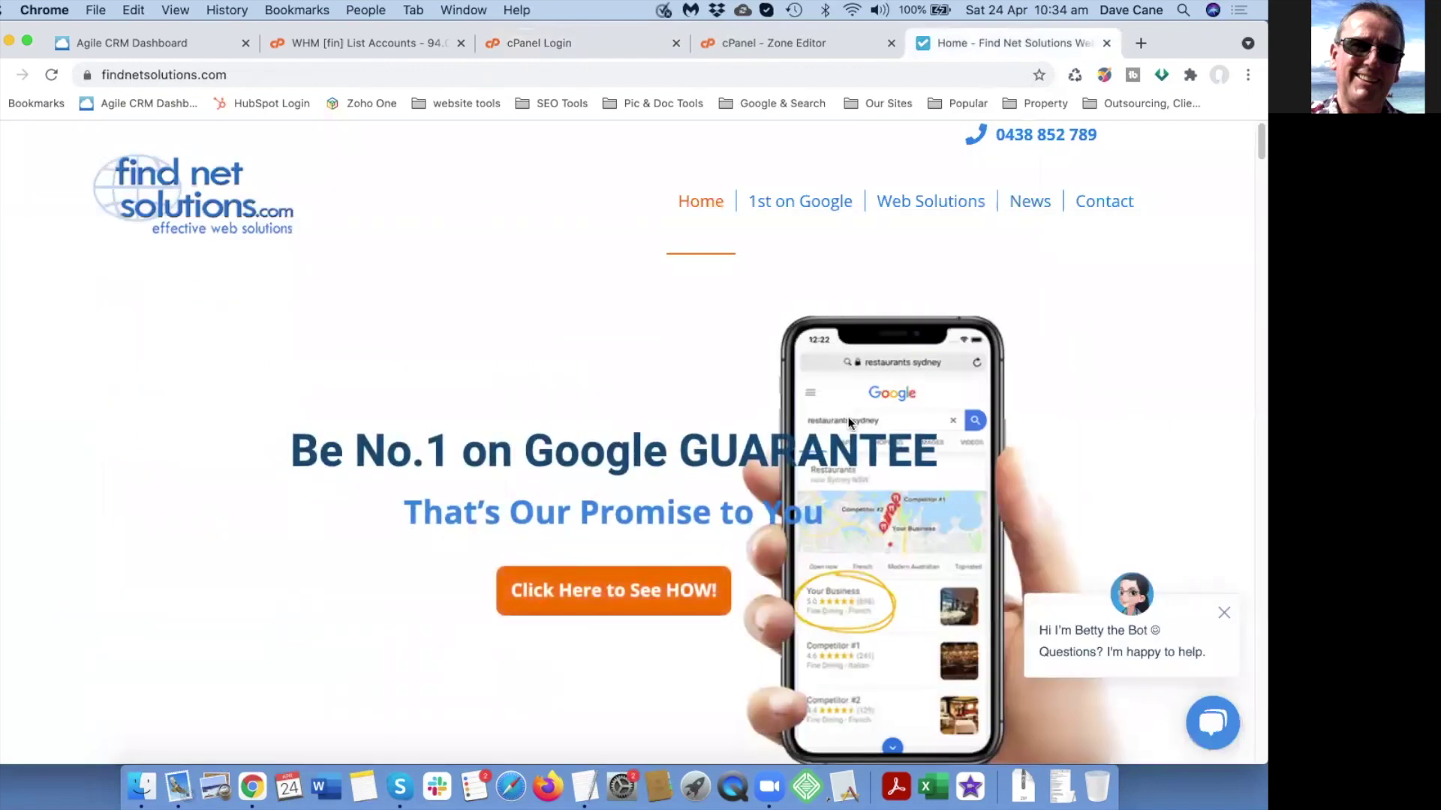